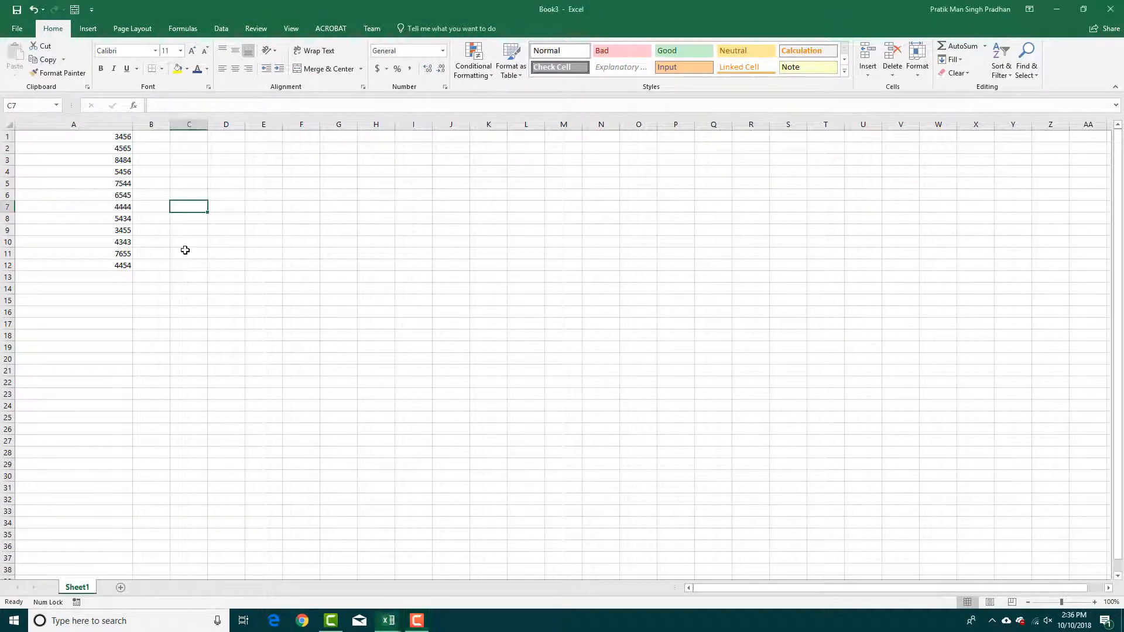
Set up a Greater Than highlight rule on cells A1:A12 with 4000 as the threshold.
{"action": "left_click_drag", "start_coordinate": [115, 139], "coordinate": [121, 262]}
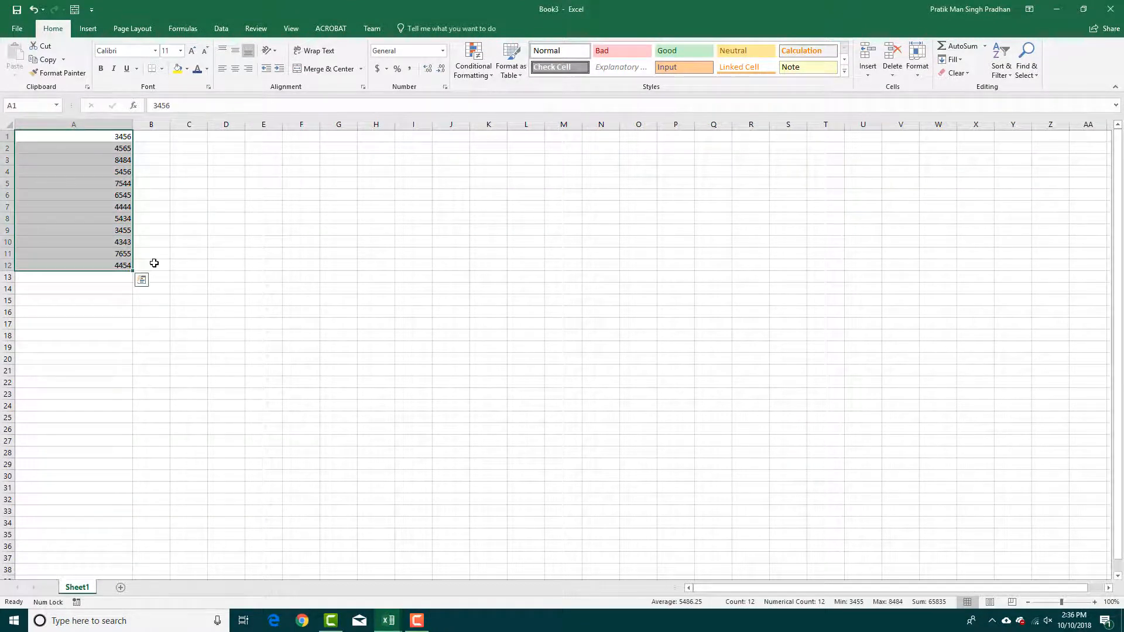
{"action": "left_click", "coordinate": [269, 266]}
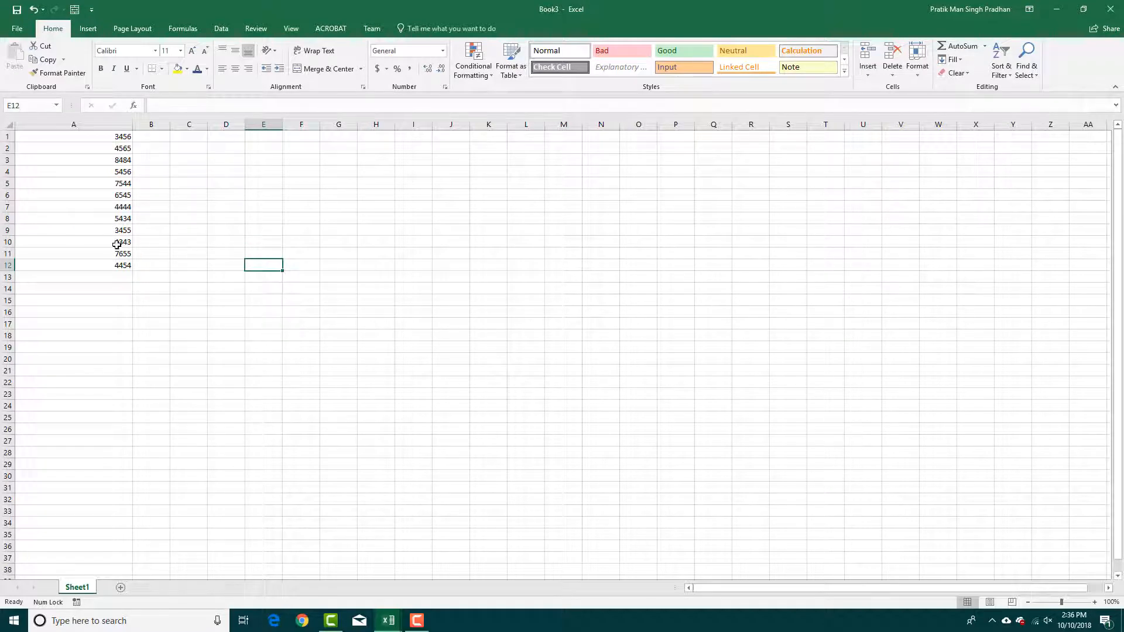
{"action": "left_click_drag", "start_coordinate": [120, 265], "coordinate": [102, 127]}
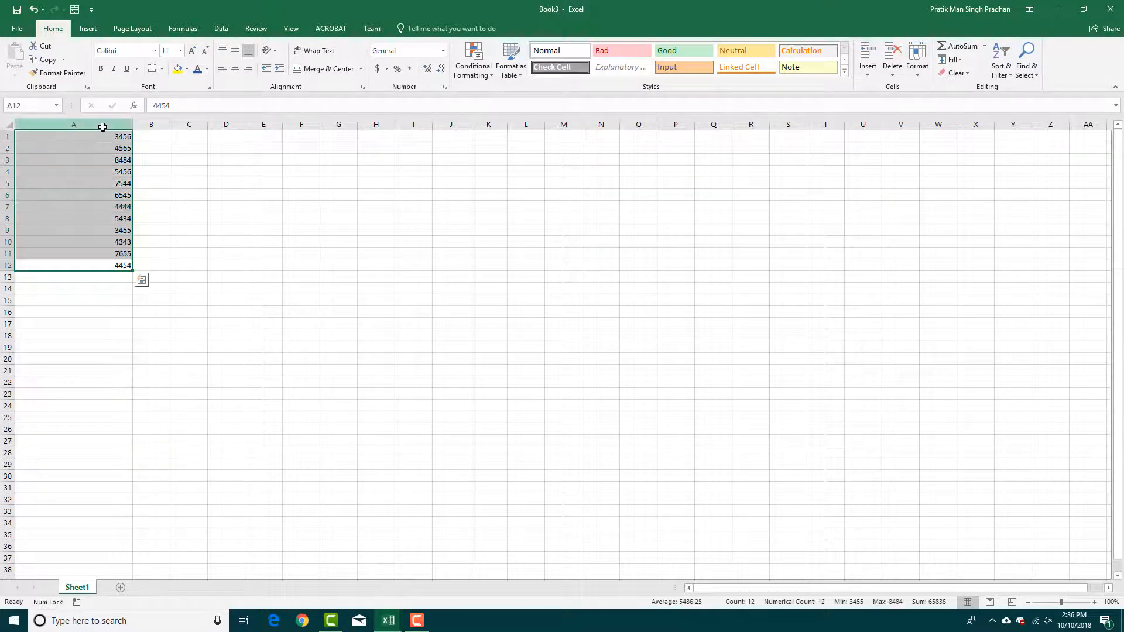
{"action": "left_click", "coordinate": [472, 72]}
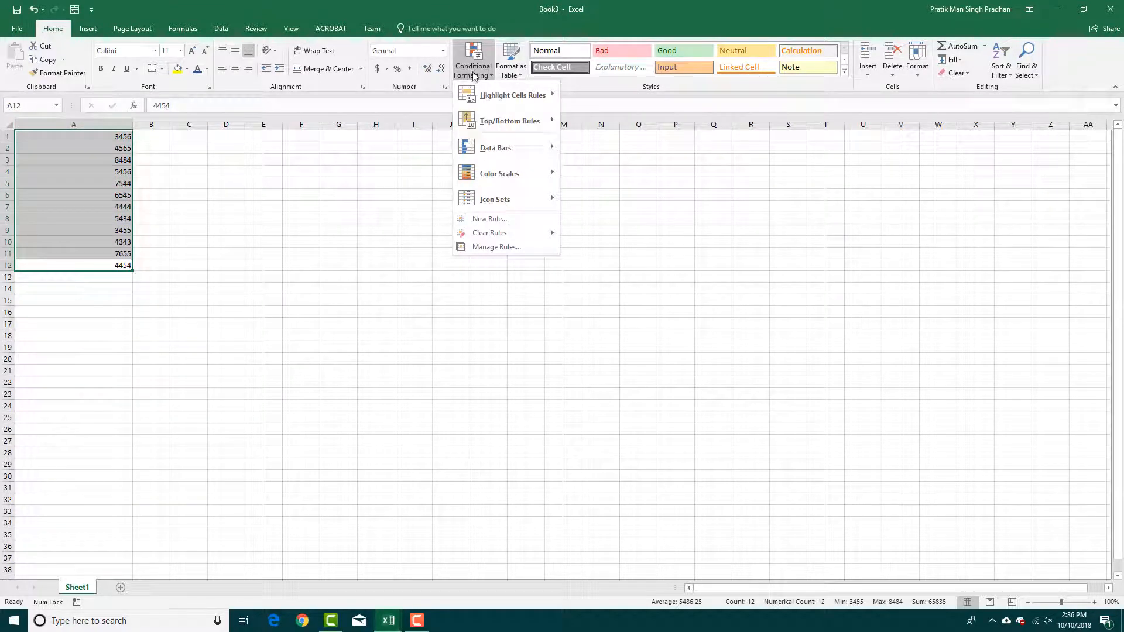
{"action": "mouse_move", "coordinate": [518, 104]}
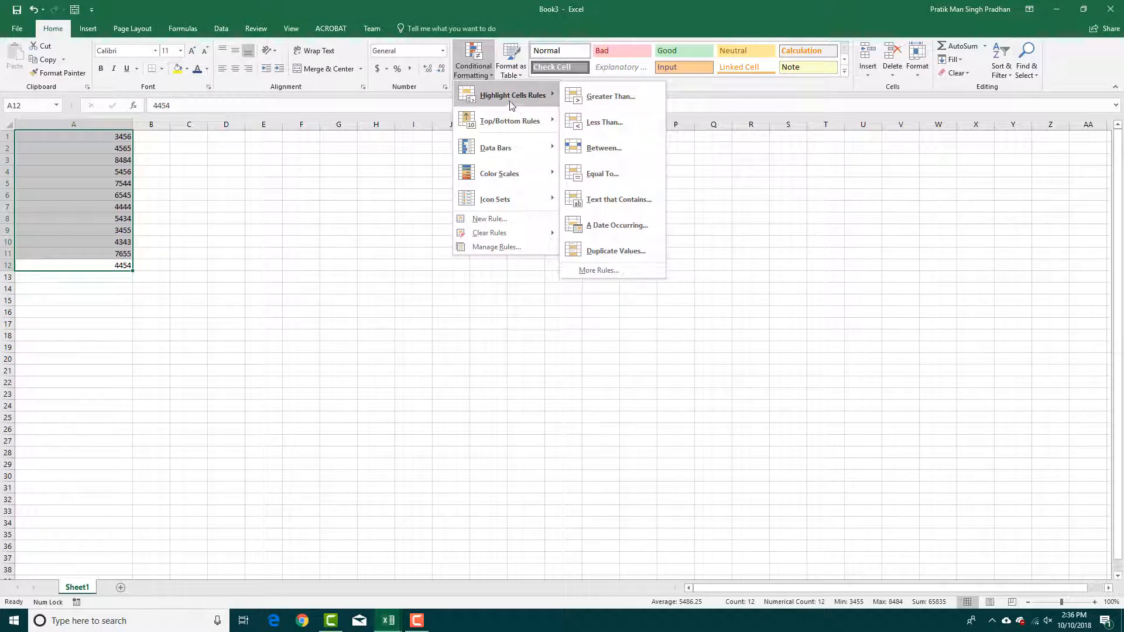
{"action": "left_click", "coordinate": [587, 97]}
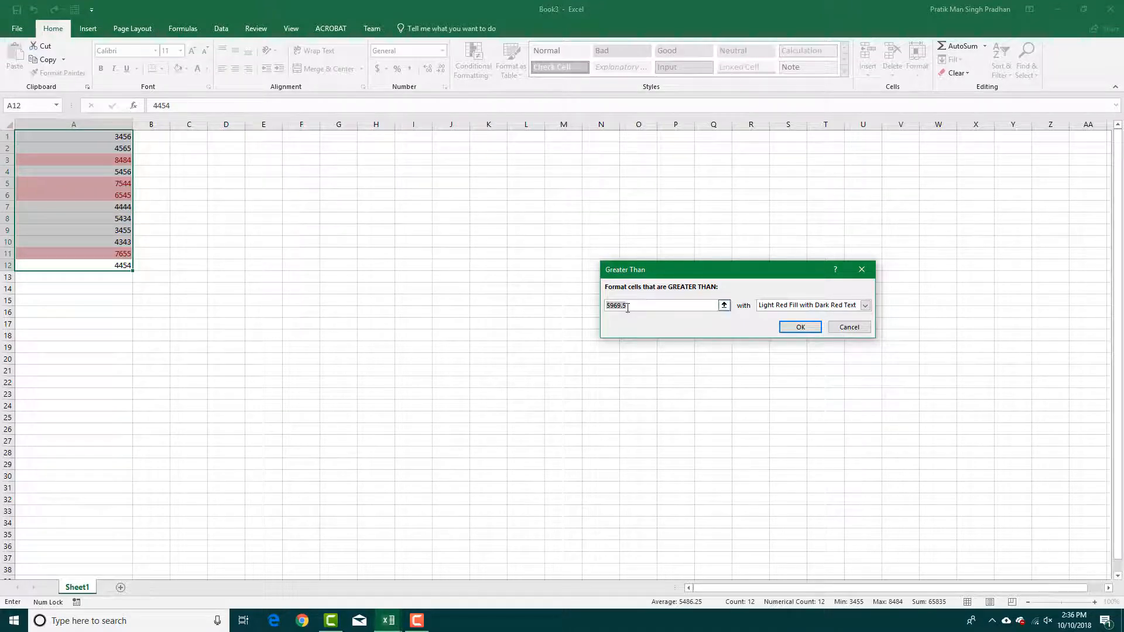
{"action": "type", "text": "4000"}
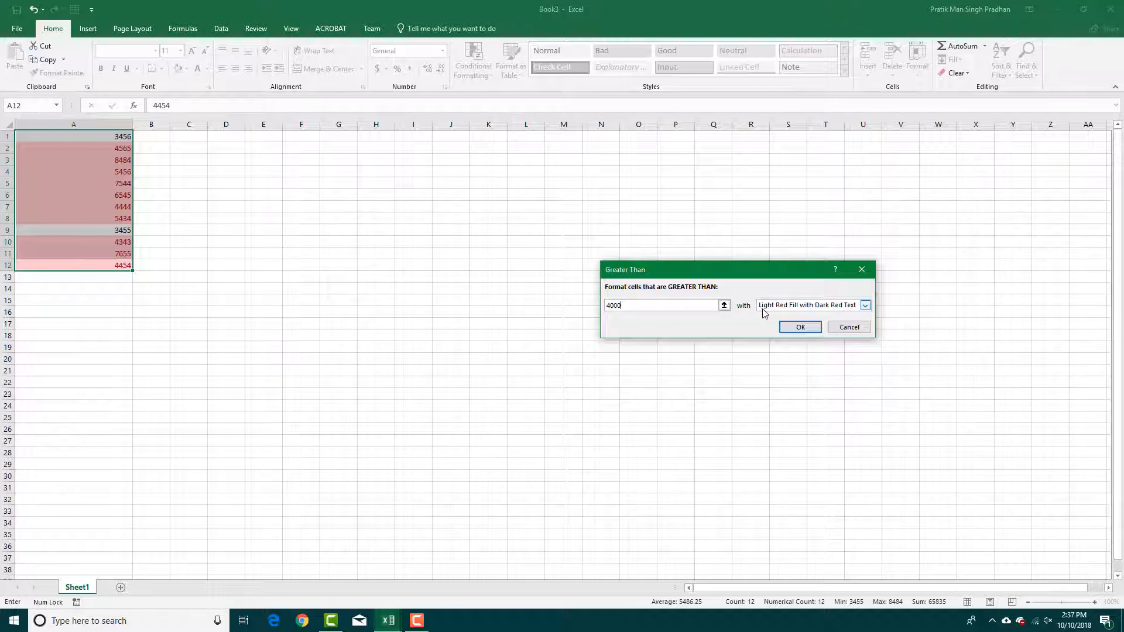
Try Yellow Fill with Dark Yellow Text and Green Fill with Dark Green Text as the Greater Than rule's format.
{"action": "left_click", "coordinate": [865, 305]}
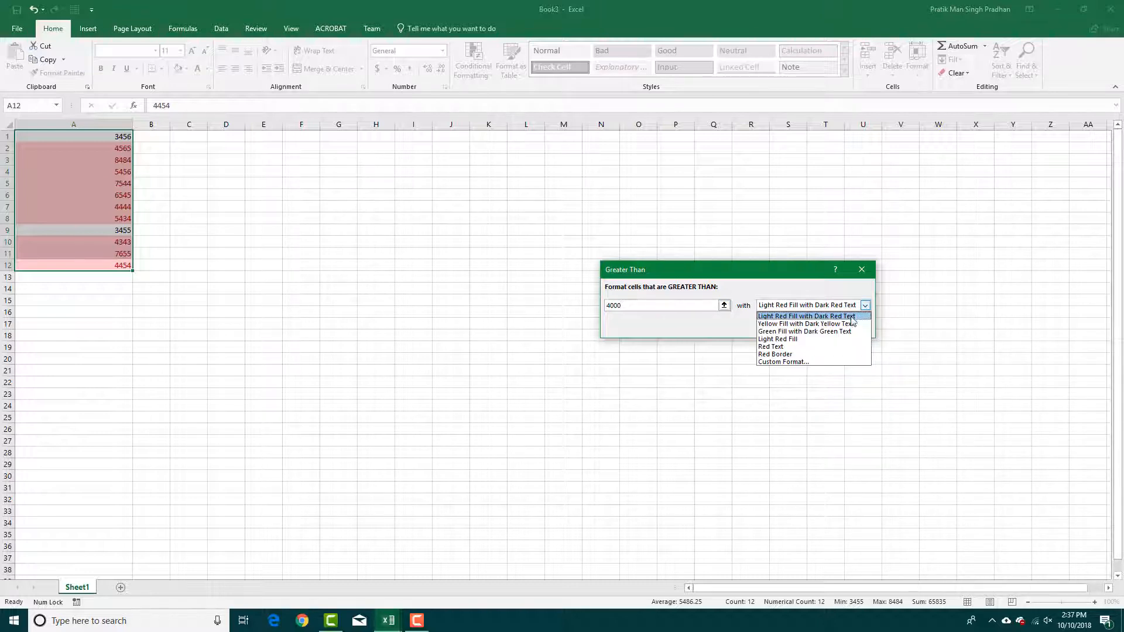
{"action": "left_click", "coordinate": [852, 322]}
{"action": "left_click", "coordinate": [864, 305]}
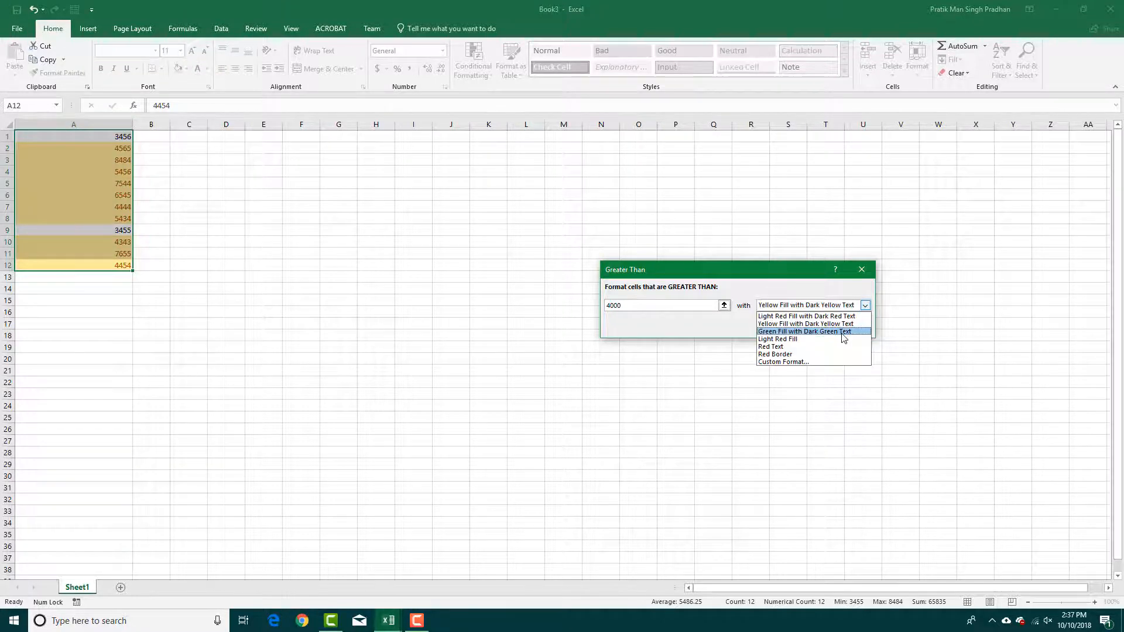
{"action": "left_click", "coordinate": [843, 328]}
Give the Greater Than rule a custom format with bold font style and apply it to the cells.
{"action": "left_click", "coordinate": [860, 307]}
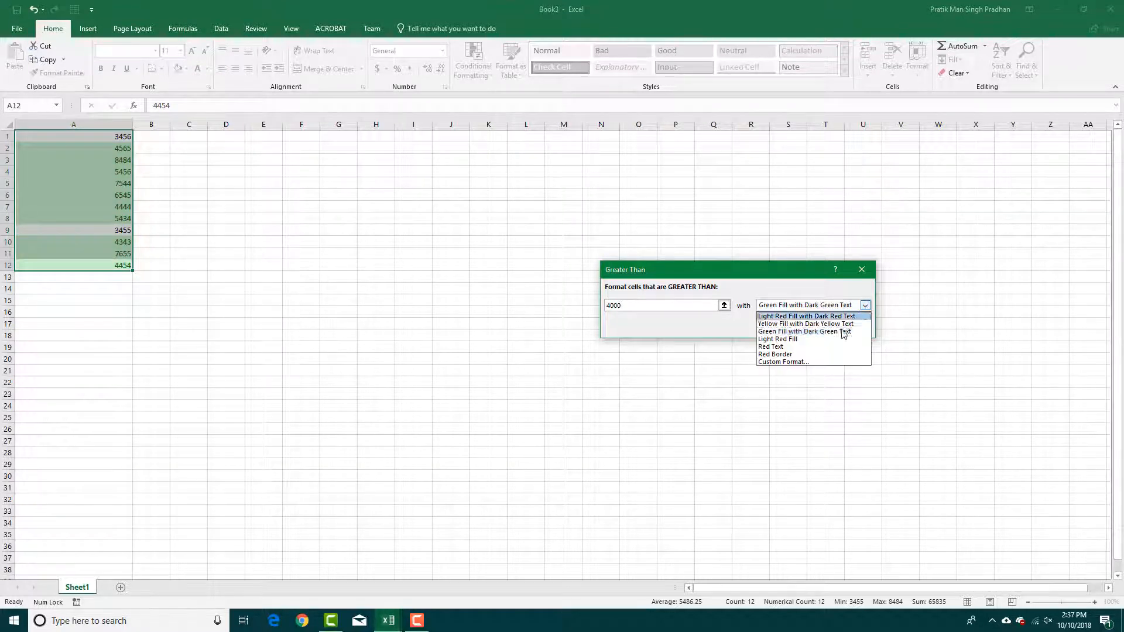
{"action": "left_click", "coordinate": [799, 362]}
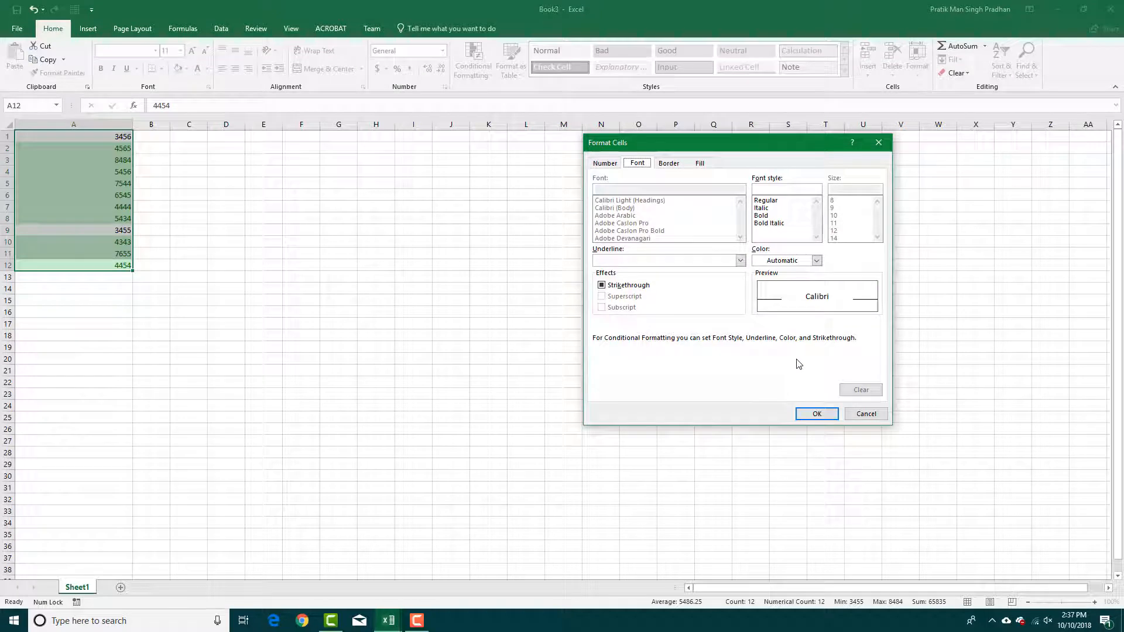
{"action": "left_click", "coordinate": [771, 216]}
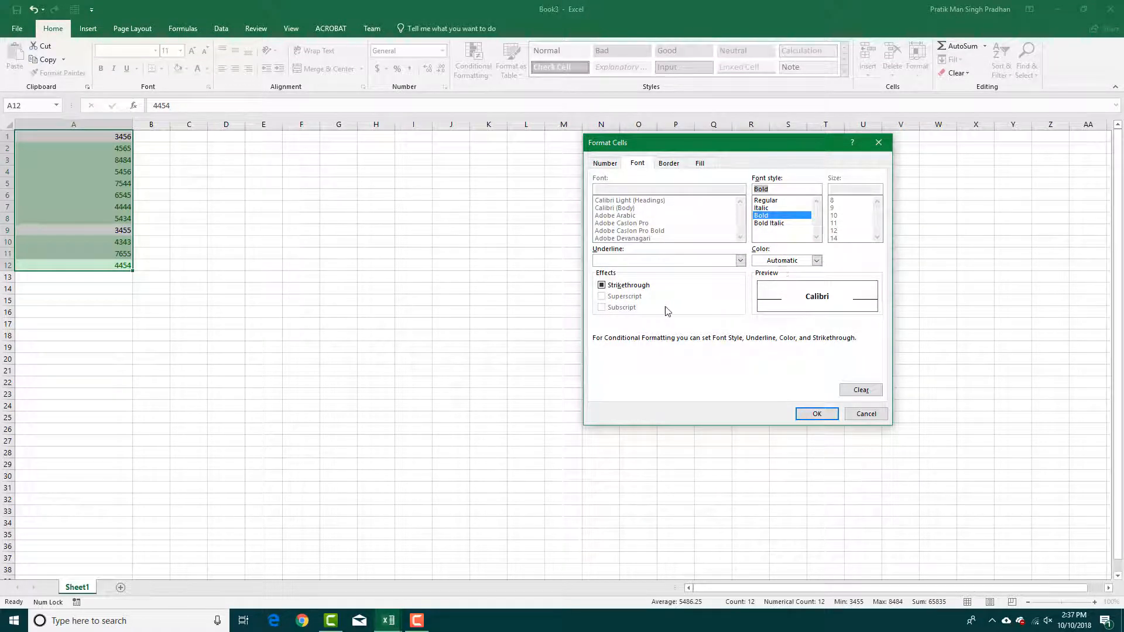
{"action": "left_click", "coordinate": [767, 208]}
{"action": "left_click", "coordinate": [766, 216]}
{"action": "left_click", "coordinate": [816, 414]}
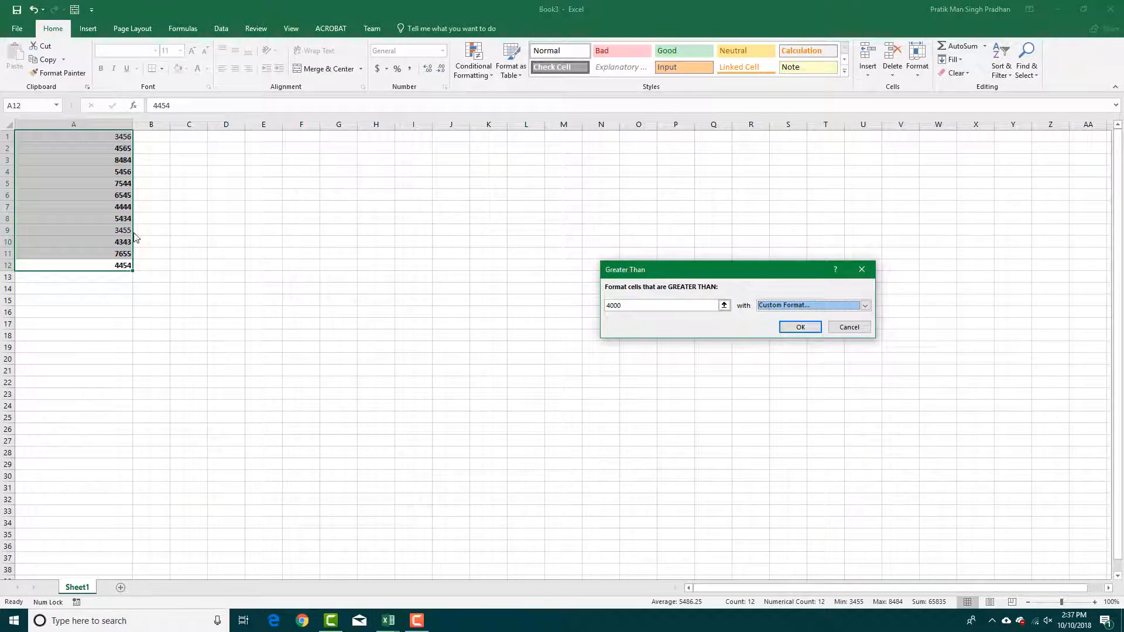
{"action": "left_click", "coordinate": [803, 327]}
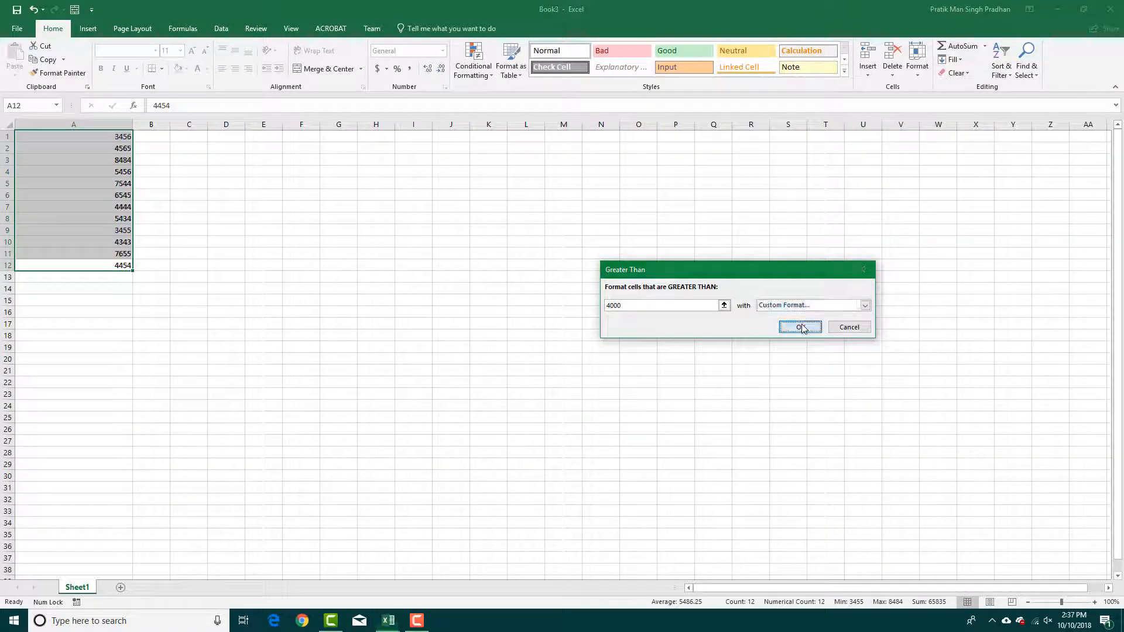
{"action": "left_click", "coordinate": [550, 310]}
Clear the conditional formatting rules from cells A1:A12 only.
{"action": "left_click_drag", "start_coordinate": [95, 268], "coordinate": [72, 130]}
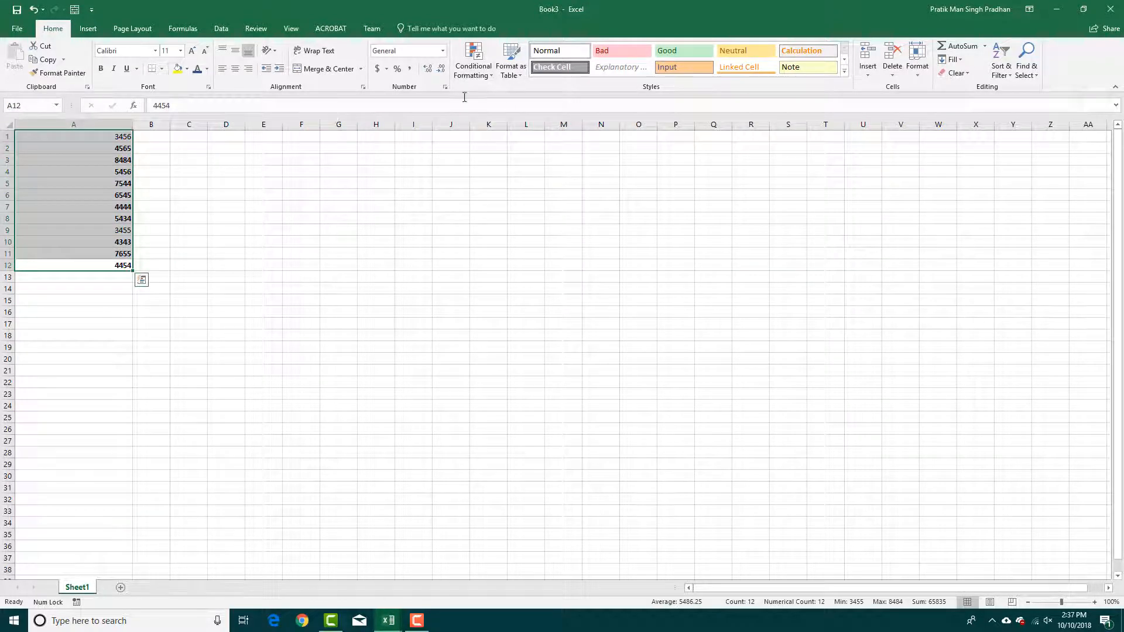
{"action": "left_click", "coordinate": [488, 69]}
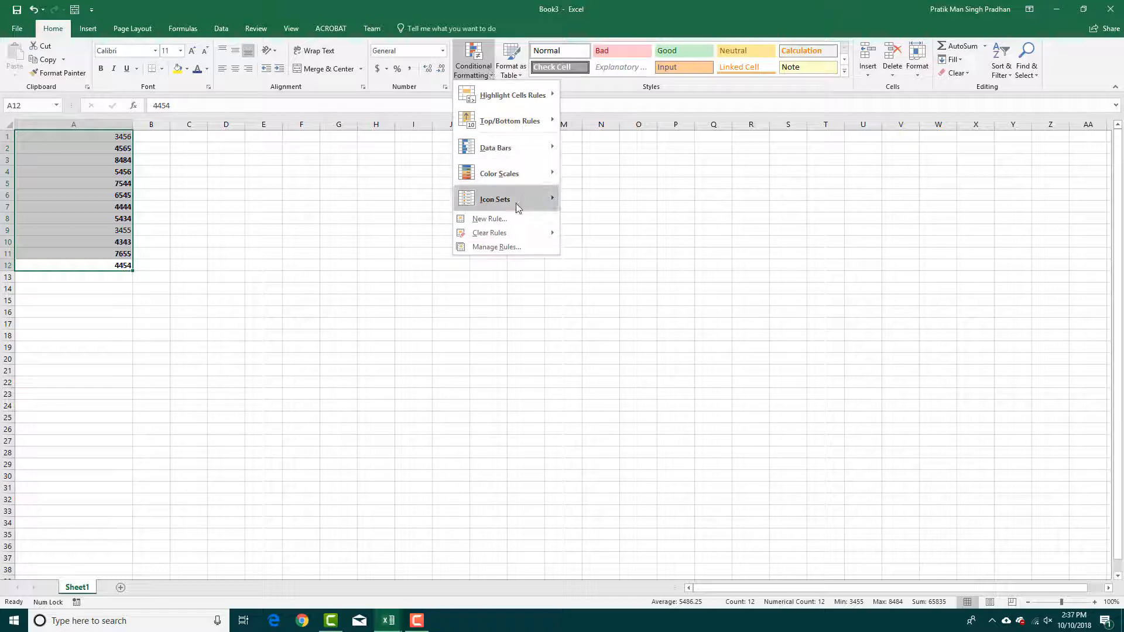
{"action": "mouse_move", "coordinate": [502, 234]}
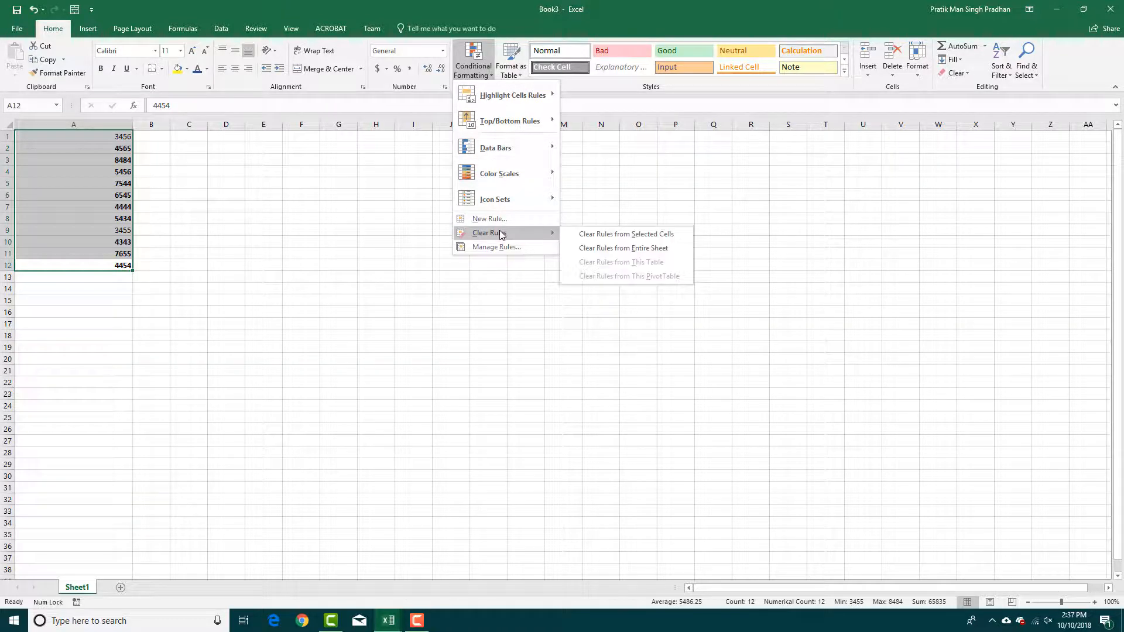
{"action": "left_click", "coordinate": [647, 234]}
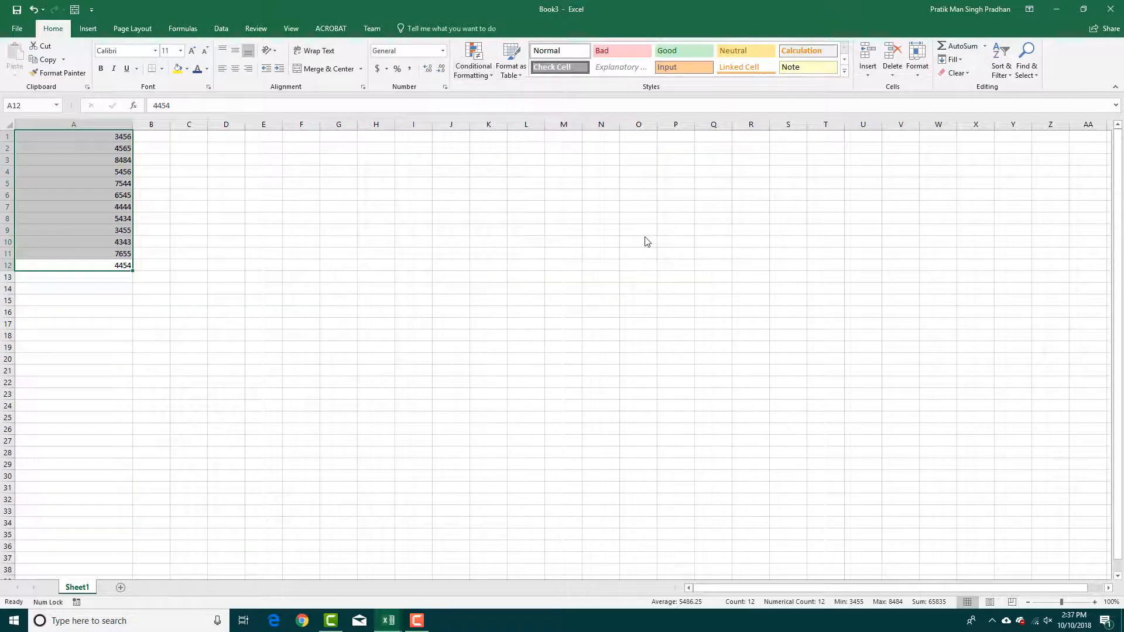
Preview a Top 10% rule on A1:A12 with Light Red Fill with Dark Red Text, without applying it.
{"action": "left_click", "coordinate": [484, 78]}
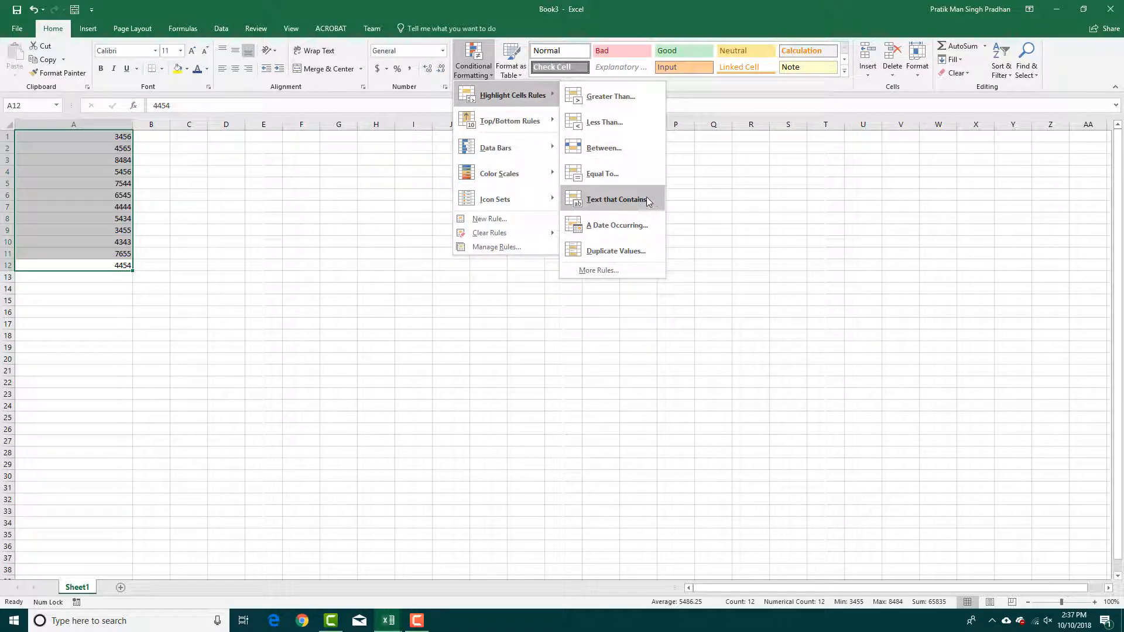
{"action": "mouse_move", "coordinate": [517, 126]}
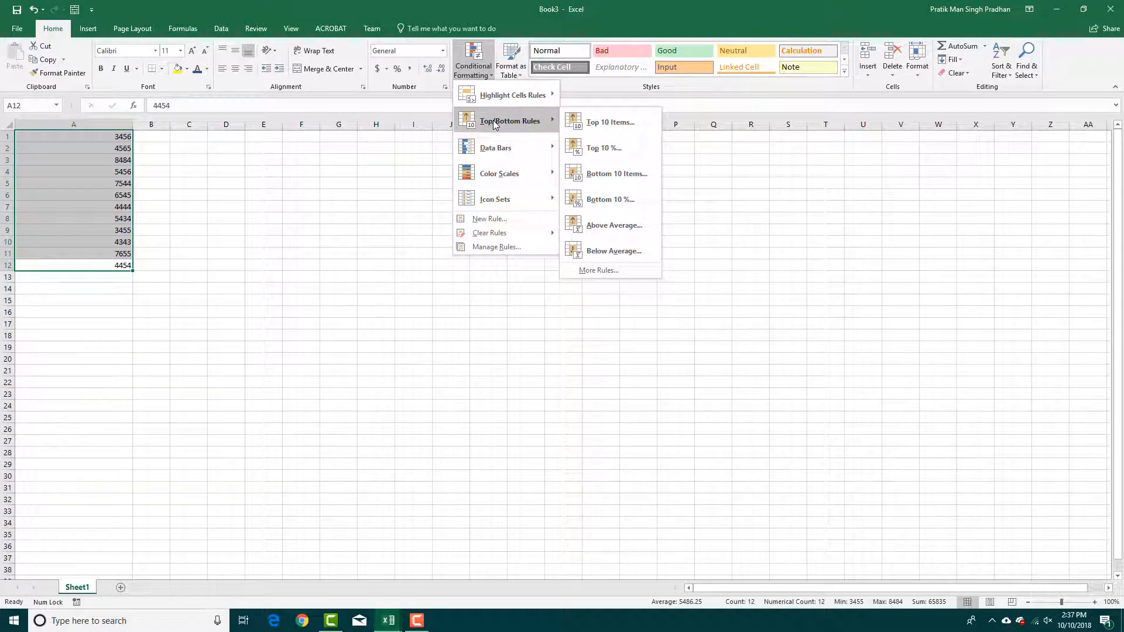
{"action": "left_click", "coordinate": [621, 152]}
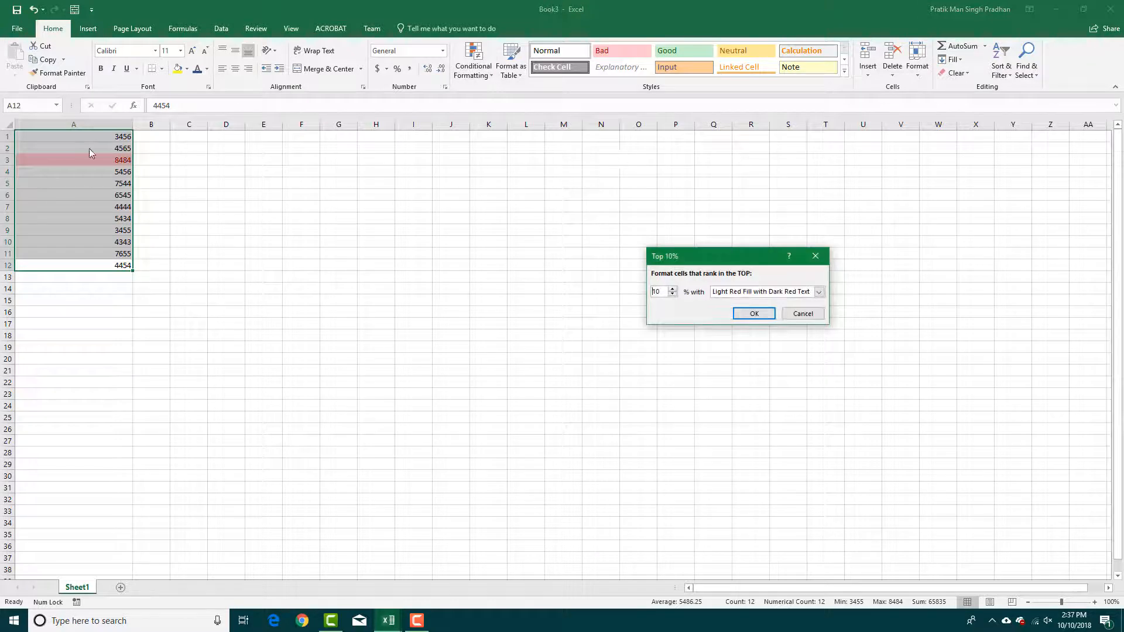
{"action": "left_click", "coordinate": [795, 314]}
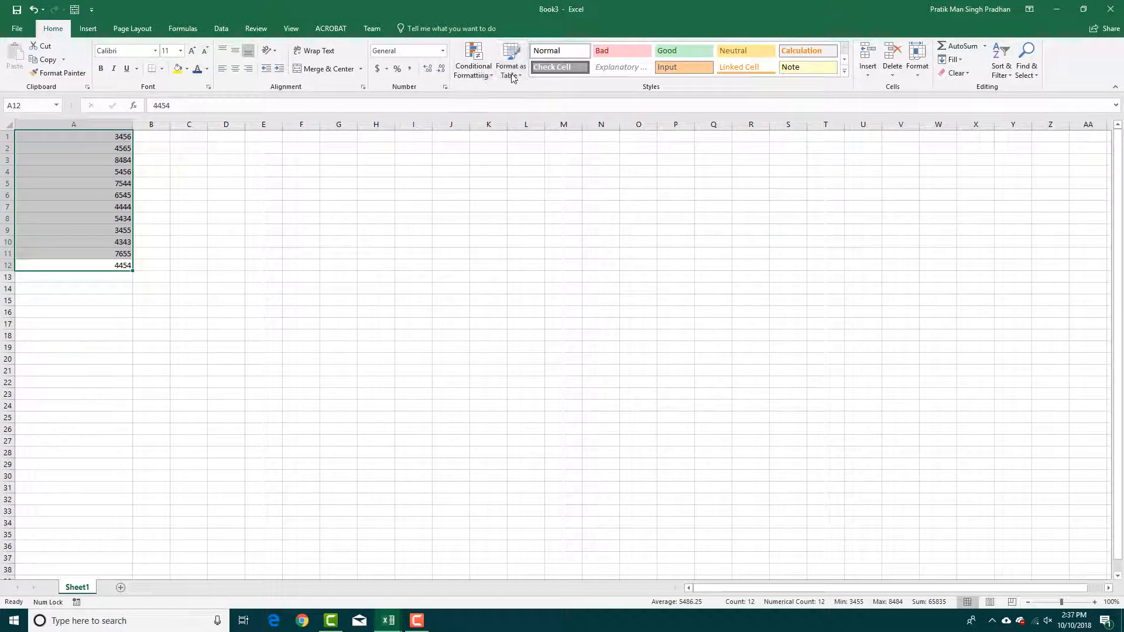
Preview a Bottom 10% rule on A1:A12 raised to 46% with Green Fill with Dark Green Text, without applying it.
{"action": "left_click", "coordinate": [473, 65]}
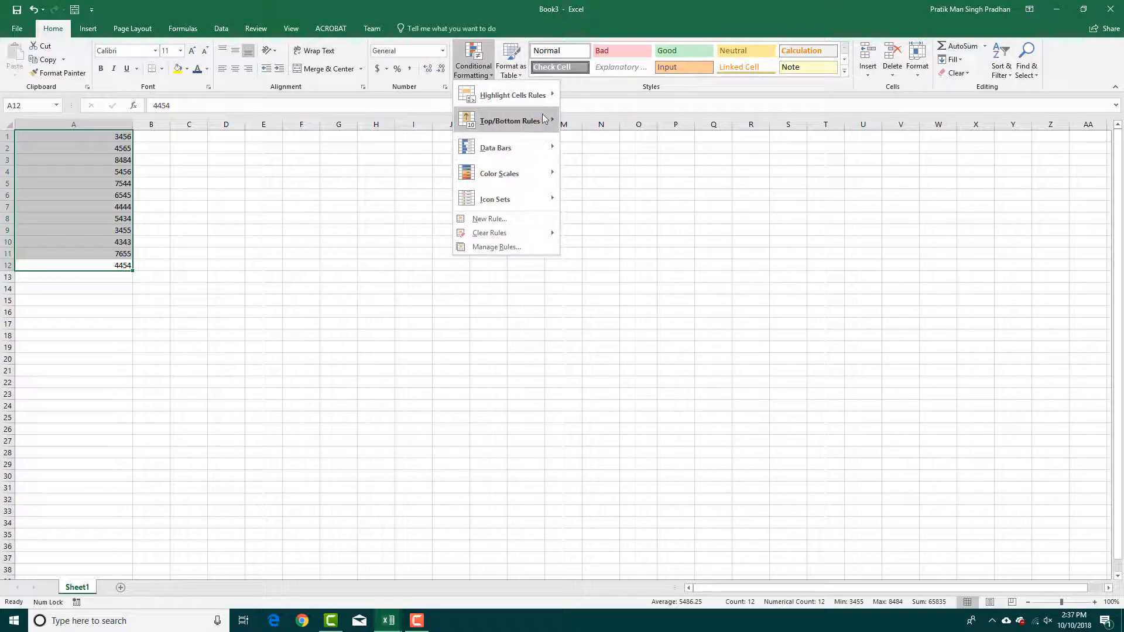
{"action": "mouse_move", "coordinate": [545, 119]}
{"action": "left_click", "coordinate": [639, 207]}
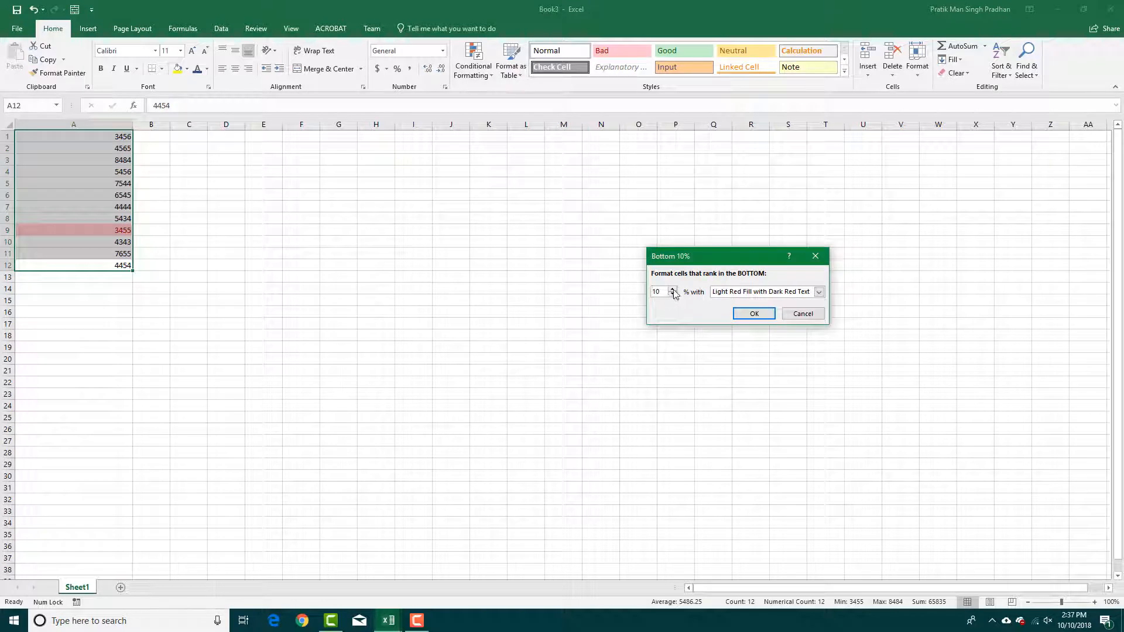
{"action": "left_click_drag", "start_coordinate": [674, 290], "coordinate": [674, 290]}
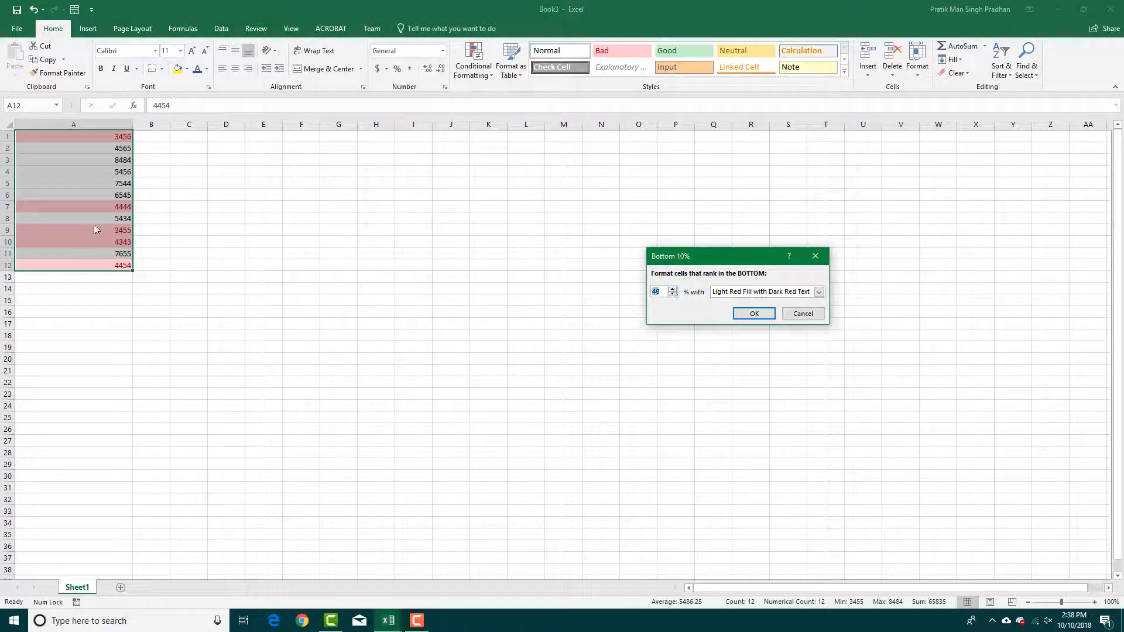
{"action": "left_click", "coordinate": [820, 292]}
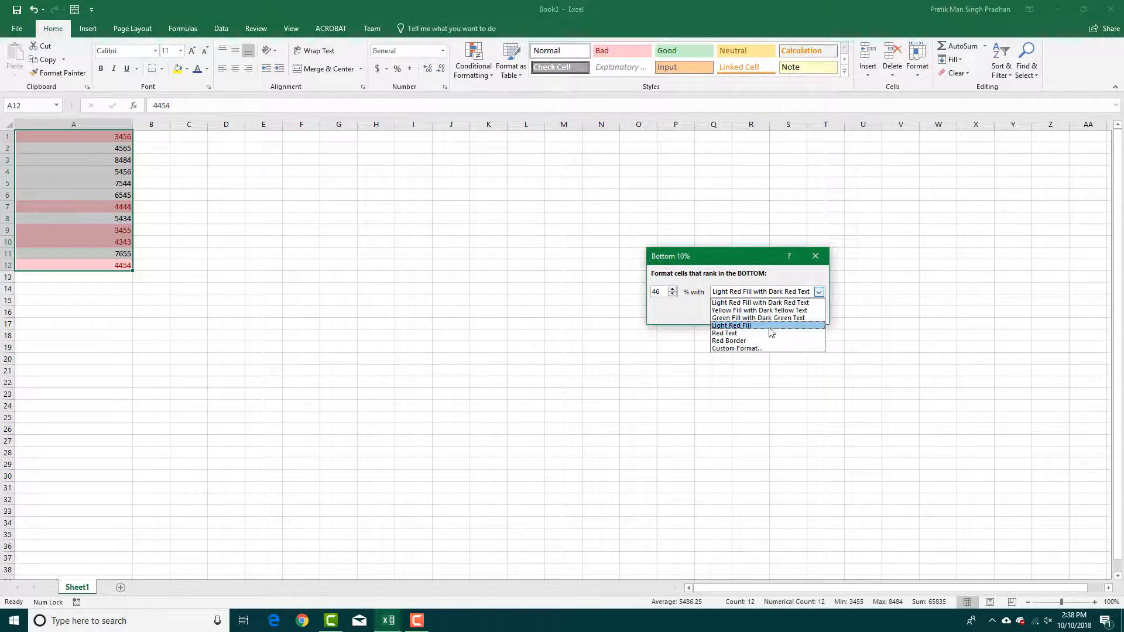
{"action": "left_click", "coordinate": [773, 318]}
{"action": "left_click", "coordinate": [804, 314]}
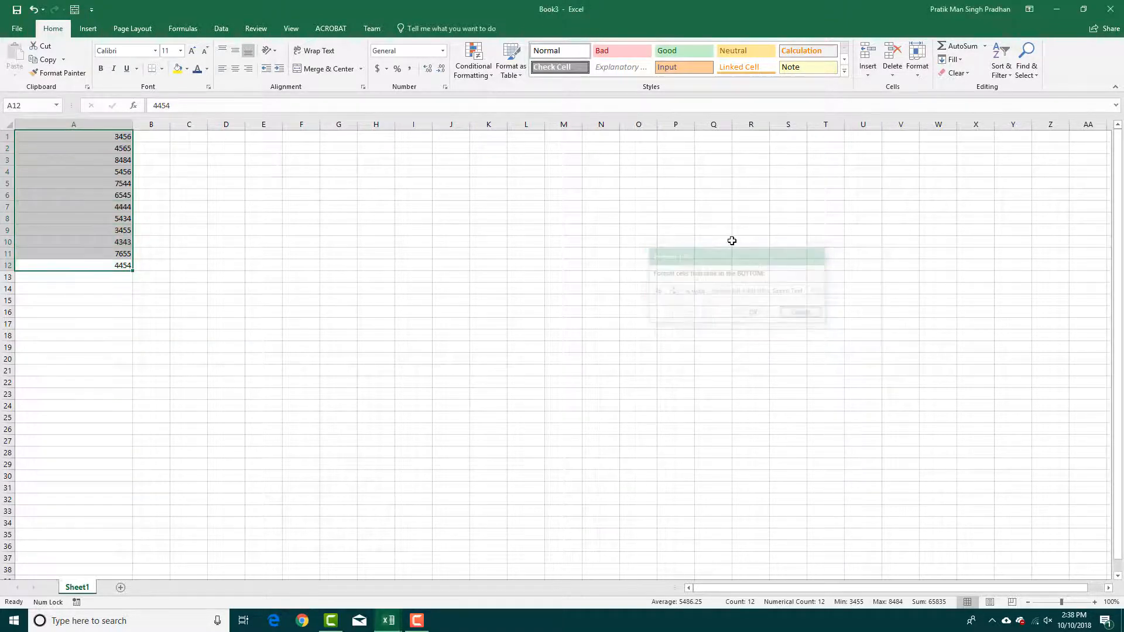
Apply light blue solid-fill data bars to cells A1:A12.
{"action": "left_click", "coordinate": [473, 64]}
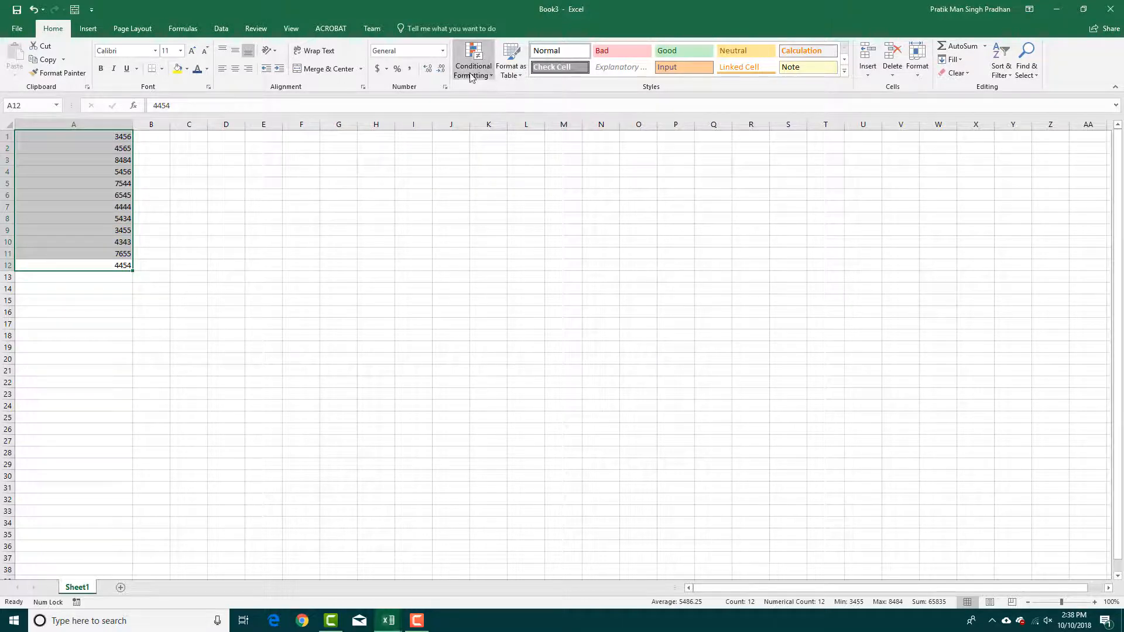
{"action": "mouse_move", "coordinate": [525, 126]}
{"action": "mouse_move", "coordinate": [524, 151]}
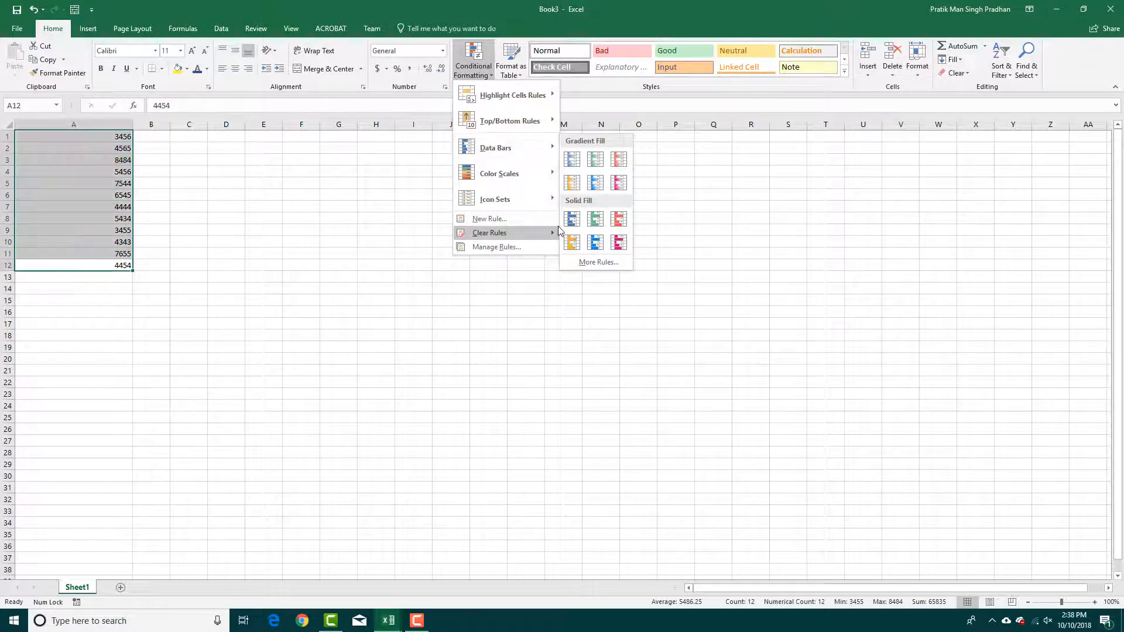
{"action": "left_click", "coordinate": [595, 244]}
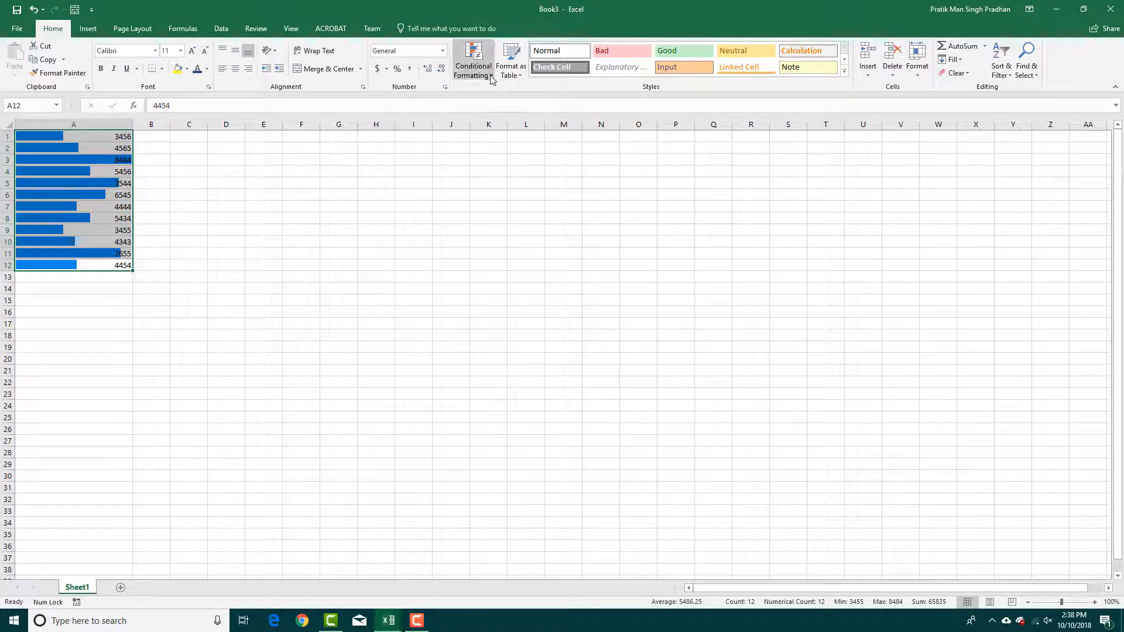
Add a custom data bar rule to A1:A12 with Solid Fill, a Solid Border and Show Bar Only enabled.
{"action": "left_click", "coordinate": [471, 71]}
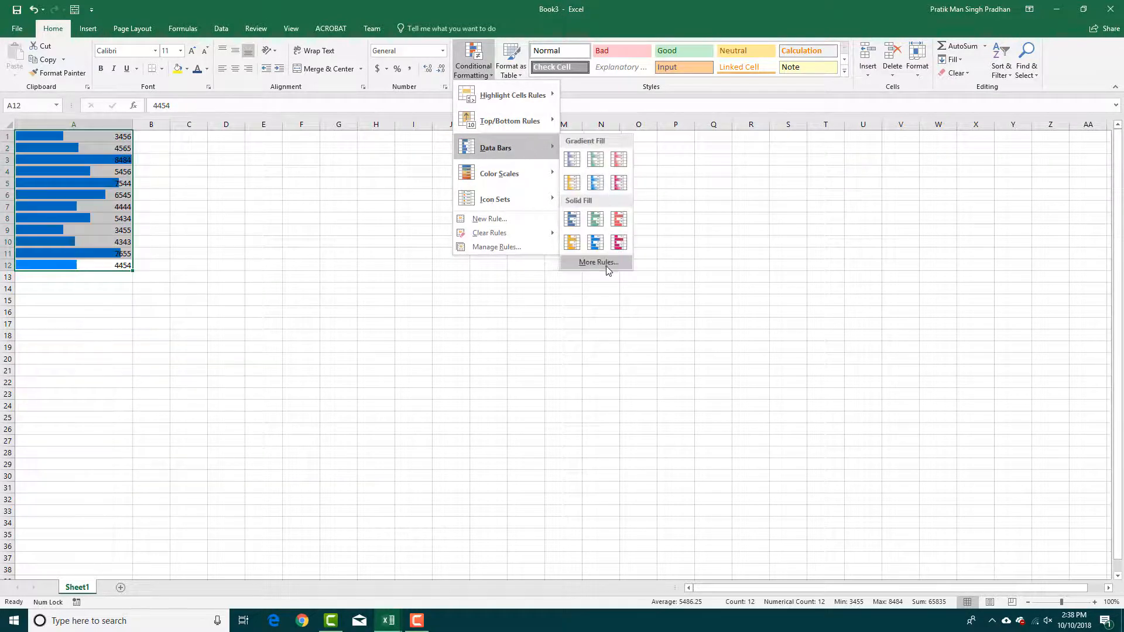
{"action": "left_click", "coordinate": [599, 262]}
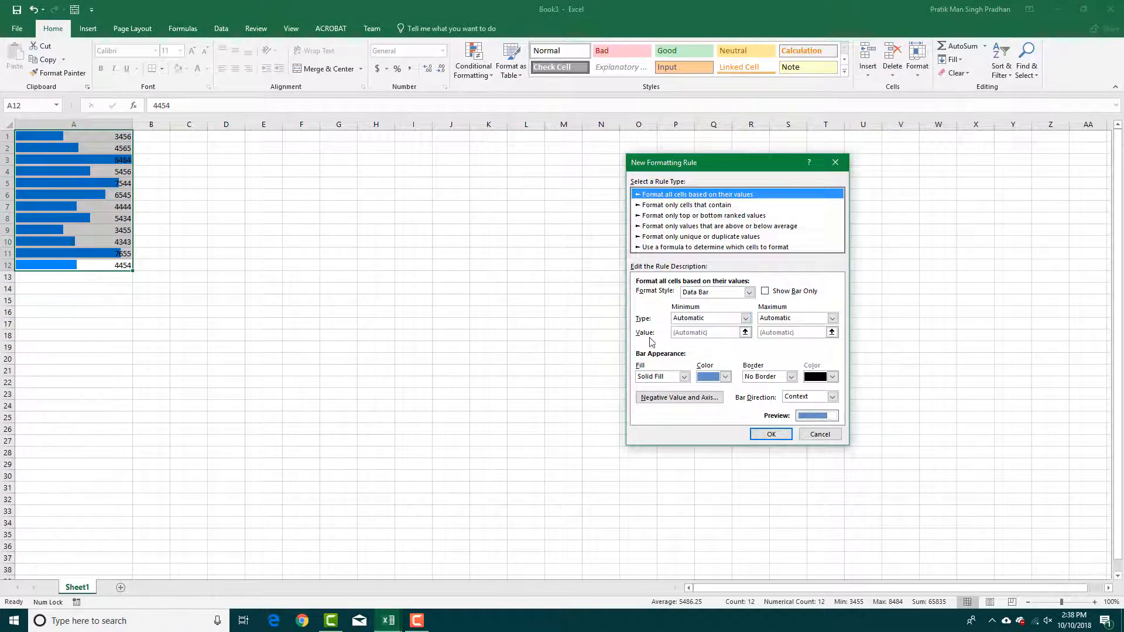
{"action": "left_click", "coordinate": [792, 377]}
{"action": "left_click", "coordinate": [781, 392]}
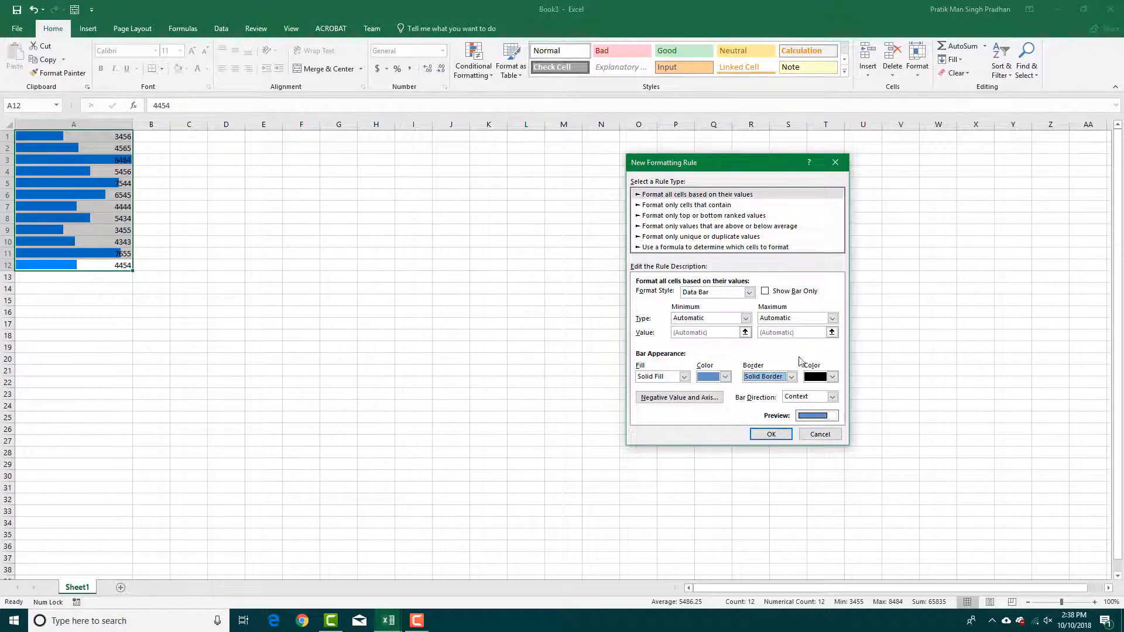
{"action": "left_click", "coordinate": [790, 379]}
{"action": "left_click", "coordinate": [816, 354]}
{"action": "left_click", "coordinate": [798, 292]}
{"action": "left_click", "coordinate": [771, 434]}
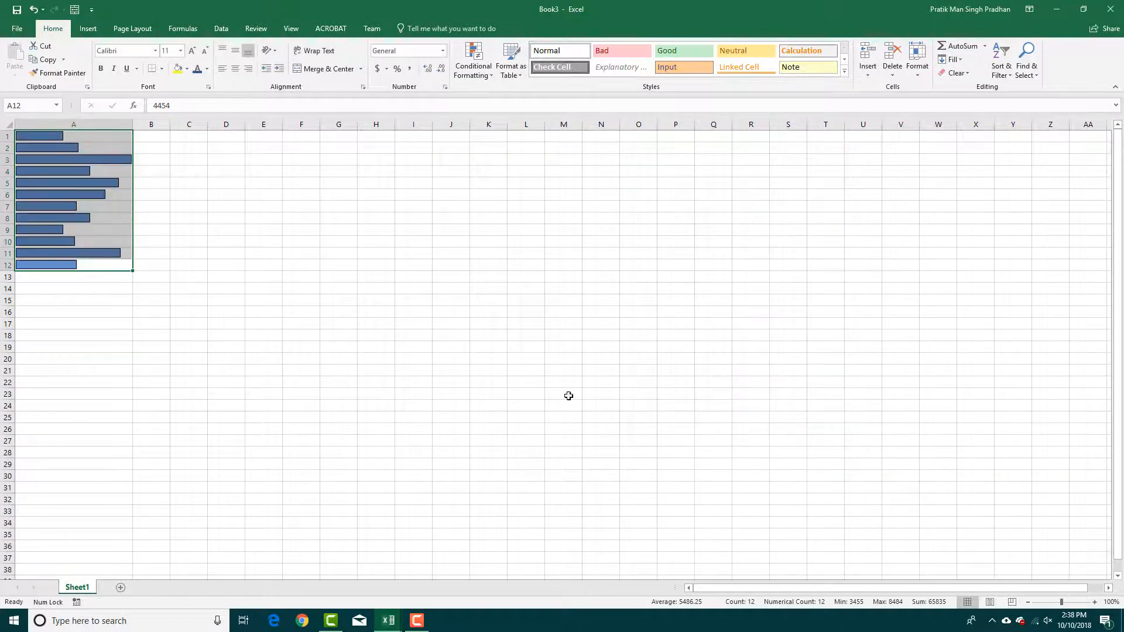
{"action": "left_click", "coordinate": [499, 382]}
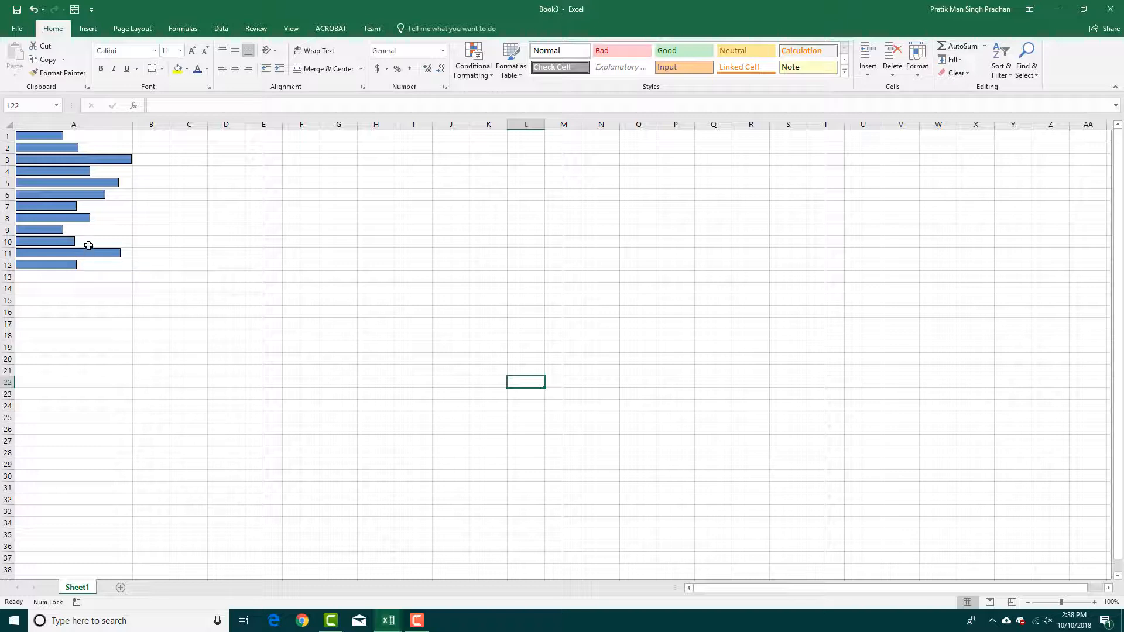
Clear the conditional formatting rules from cells A1:A12.
{"action": "left_click", "coordinate": [88, 253]}
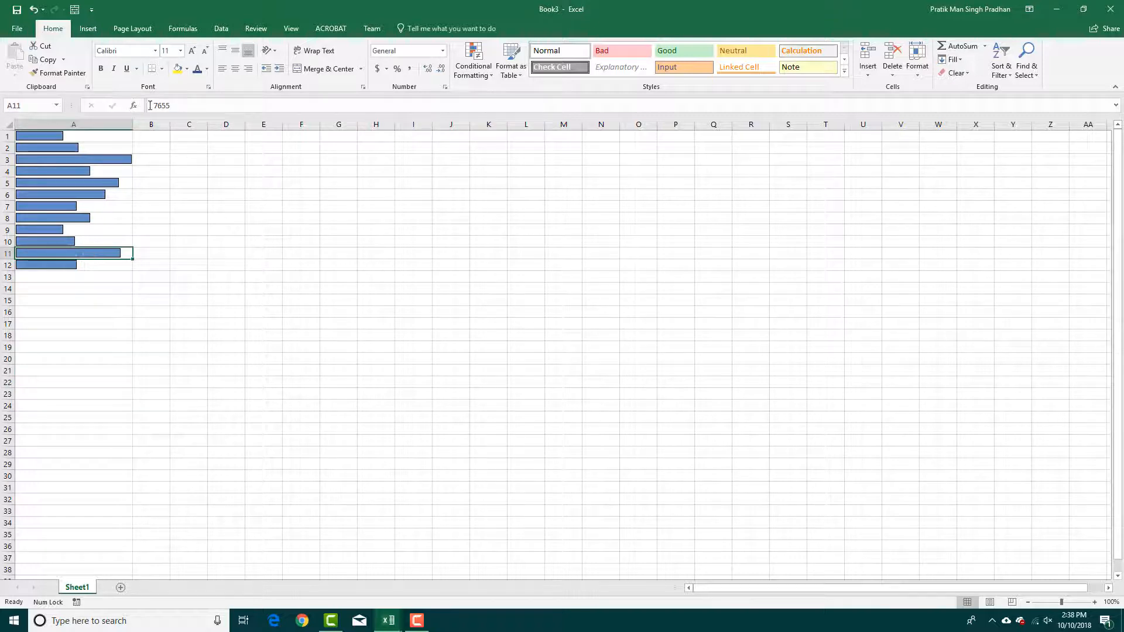
{"action": "left_click", "coordinate": [240, 263]}
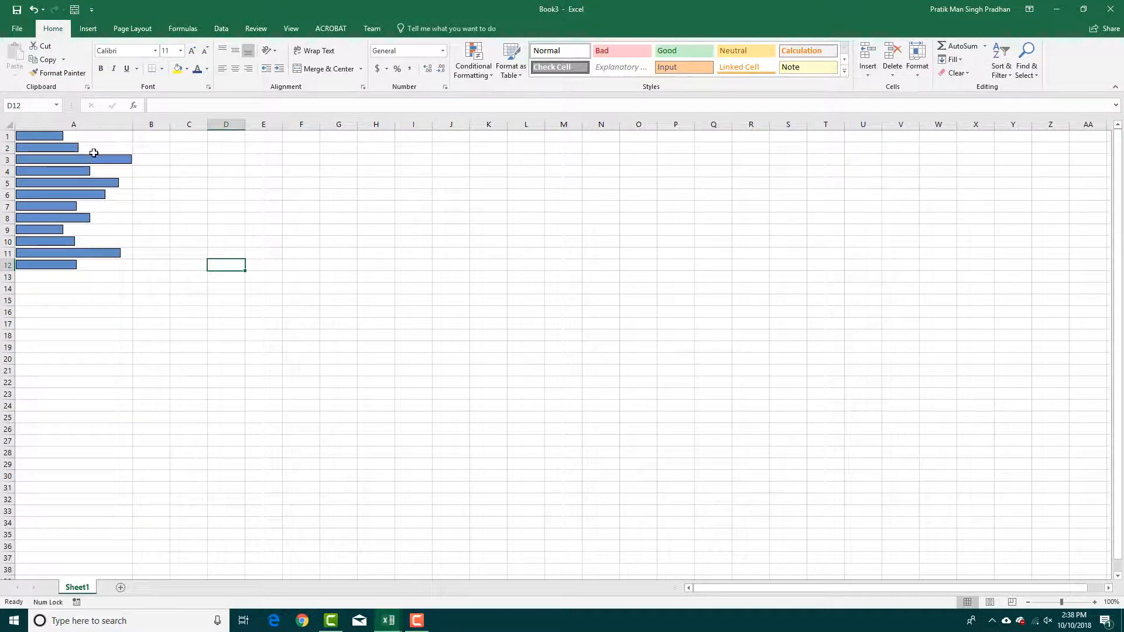
{"action": "left_click_drag", "start_coordinate": [104, 136], "coordinate": [108, 265]}
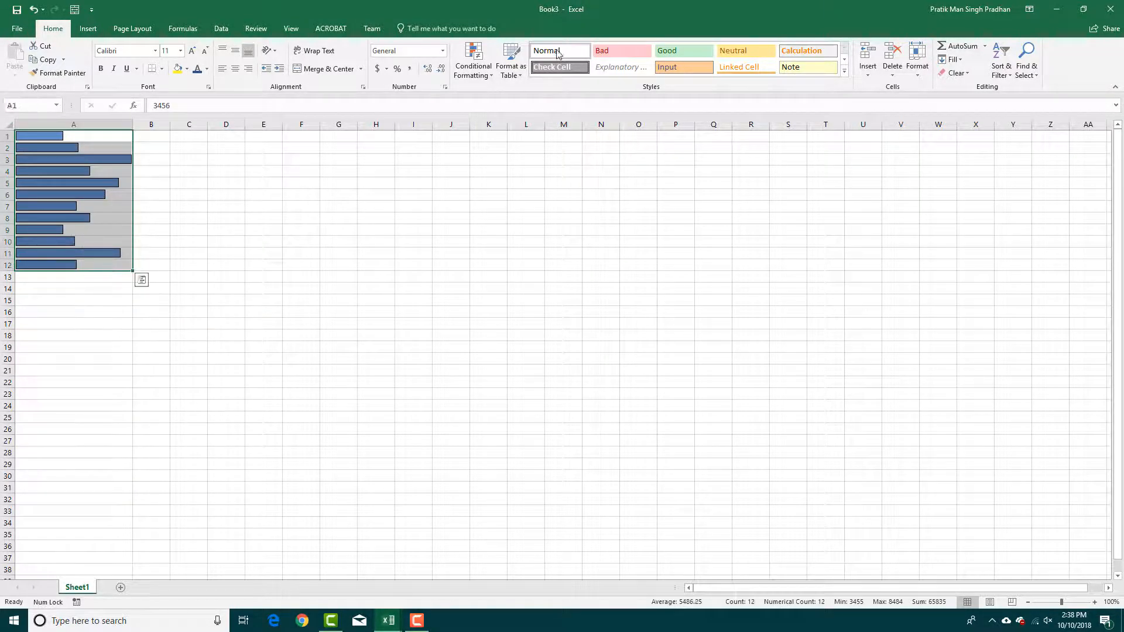
{"action": "left_click", "coordinate": [486, 75]}
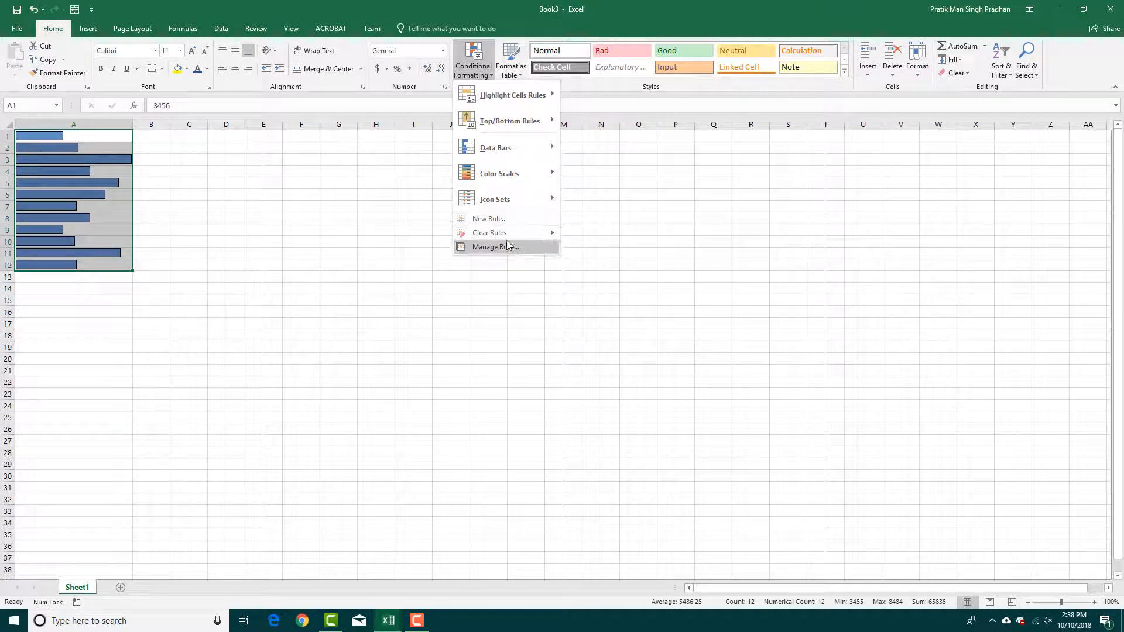
{"action": "mouse_move", "coordinate": [507, 236]}
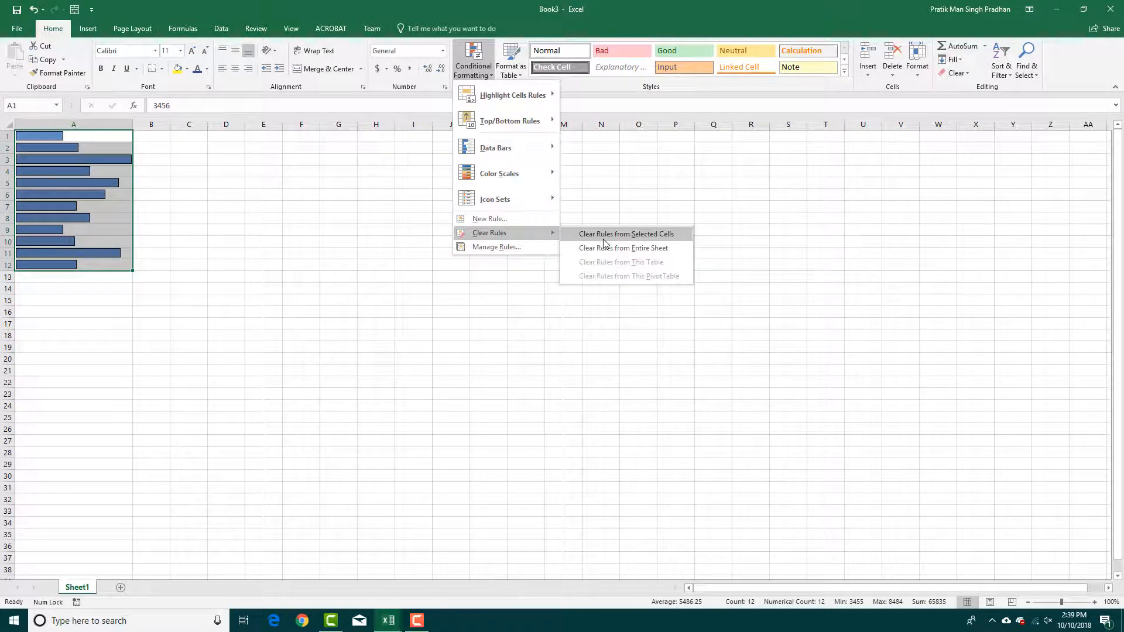
{"action": "left_click", "coordinate": [605, 244]}
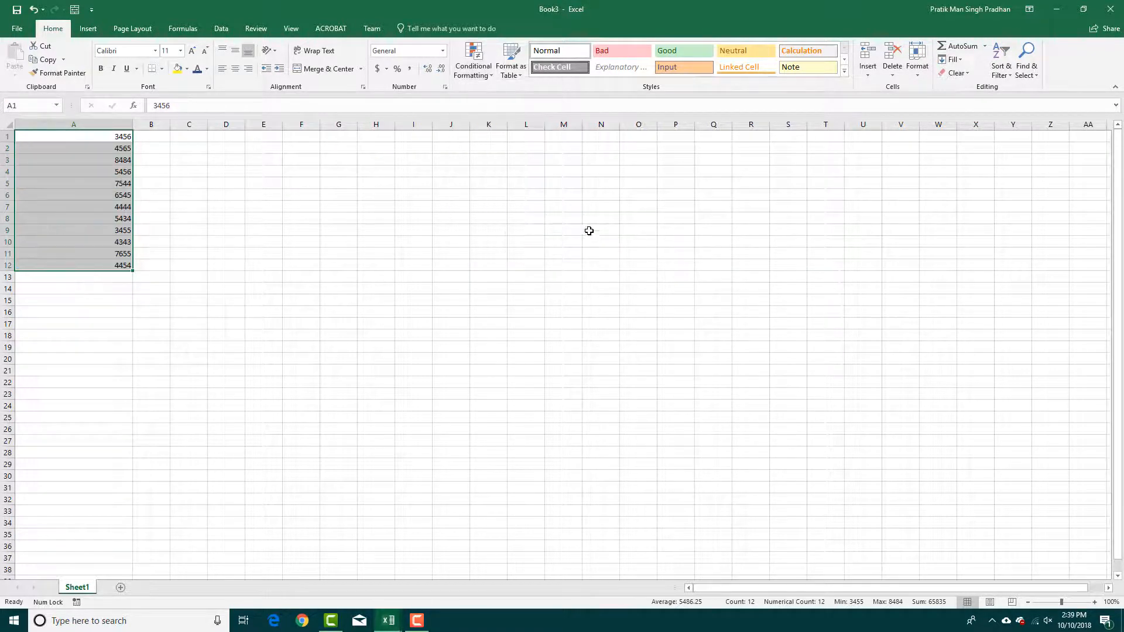
Add a custom 2-Color Scale rule to A1:A12 with black for the lowest value and light blue for the highest.
{"action": "left_click", "coordinate": [475, 69]}
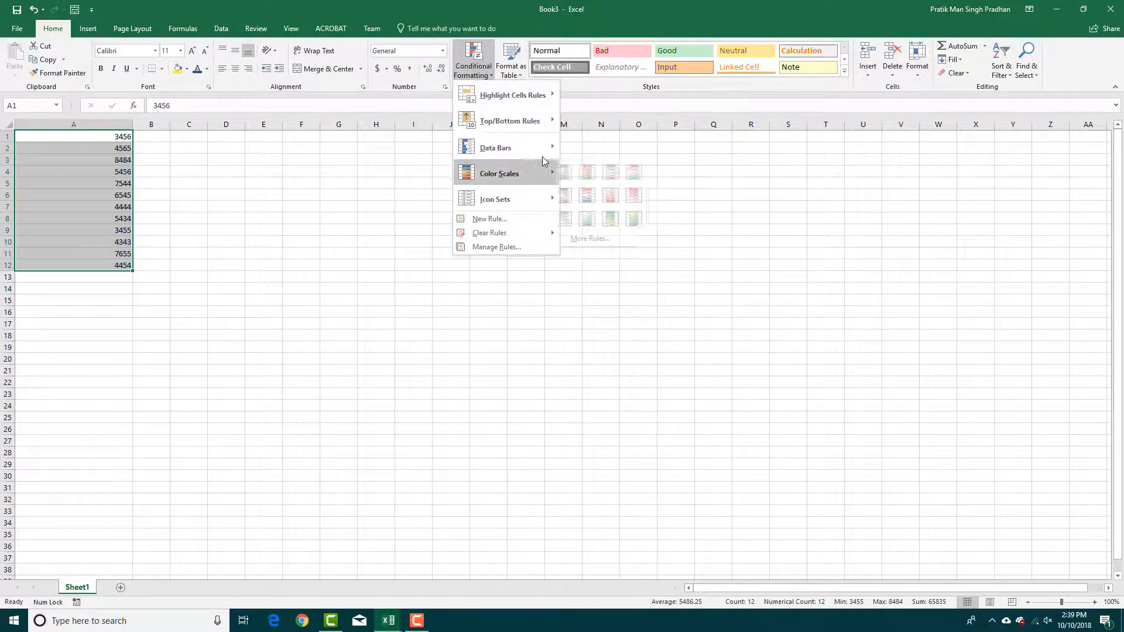
{"action": "mouse_move", "coordinate": [527, 173]}
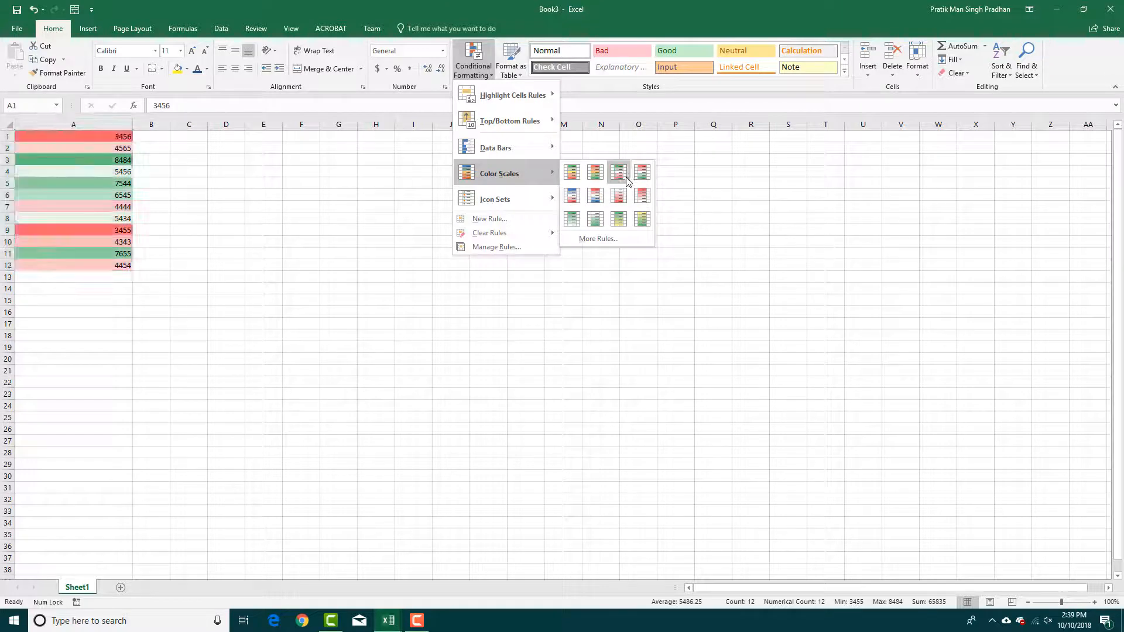
{"action": "left_click", "coordinate": [605, 241]}
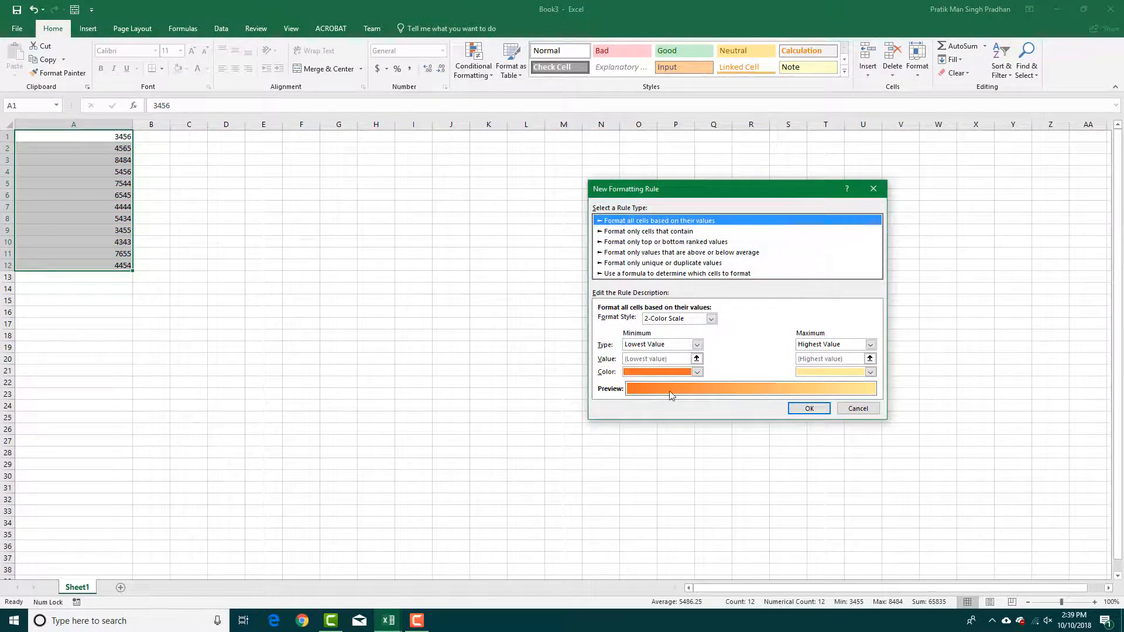
{"action": "left_click", "coordinate": [698, 372]}
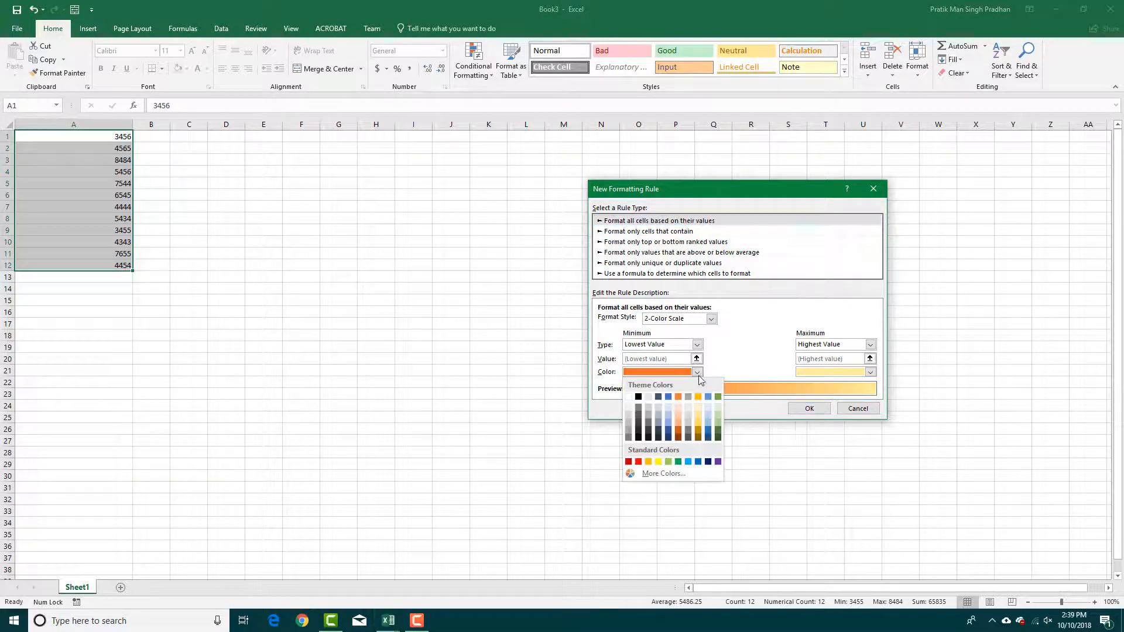
{"action": "left_click", "coordinate": [659, 438]}
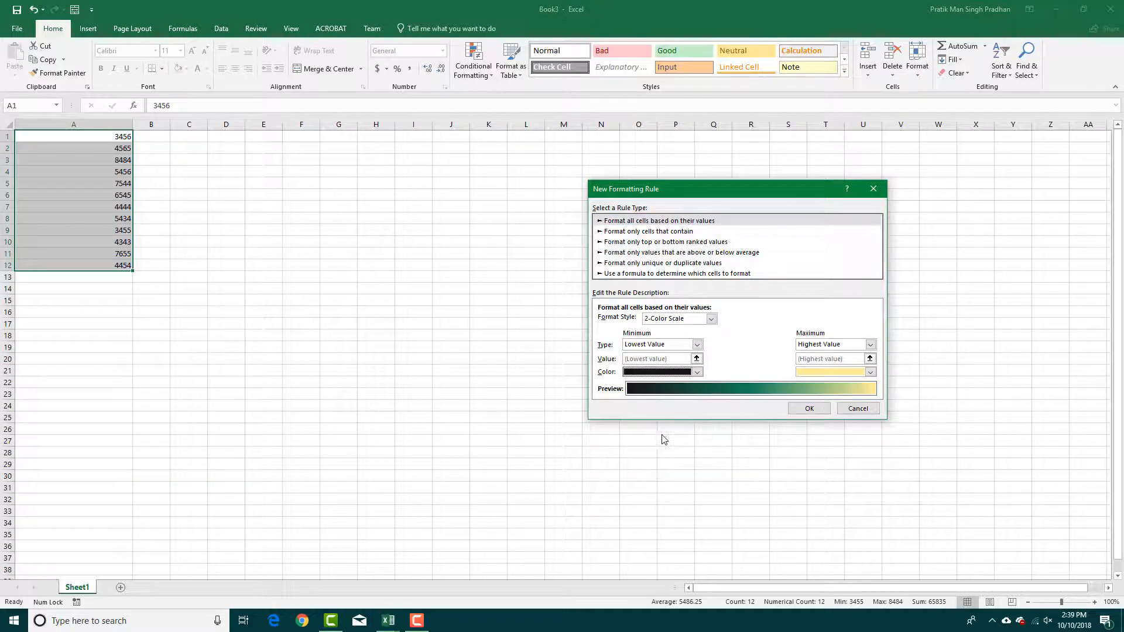
{"action": "left_click", "coordinate": [870, 373]}
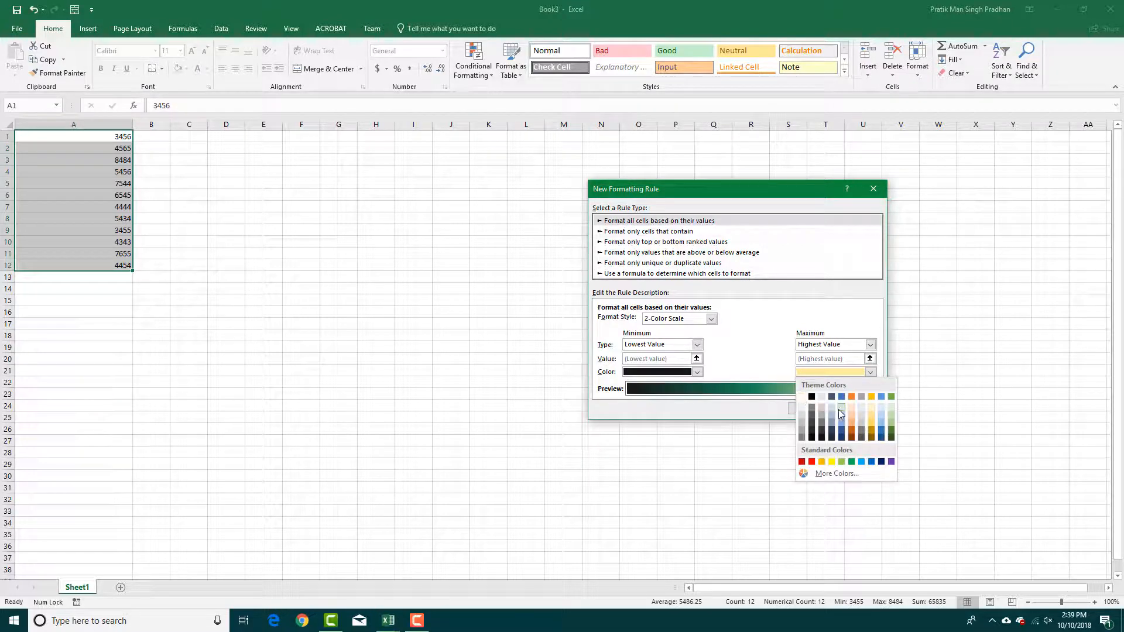
{"action": "left_click", "coordinate": [842, 414]}
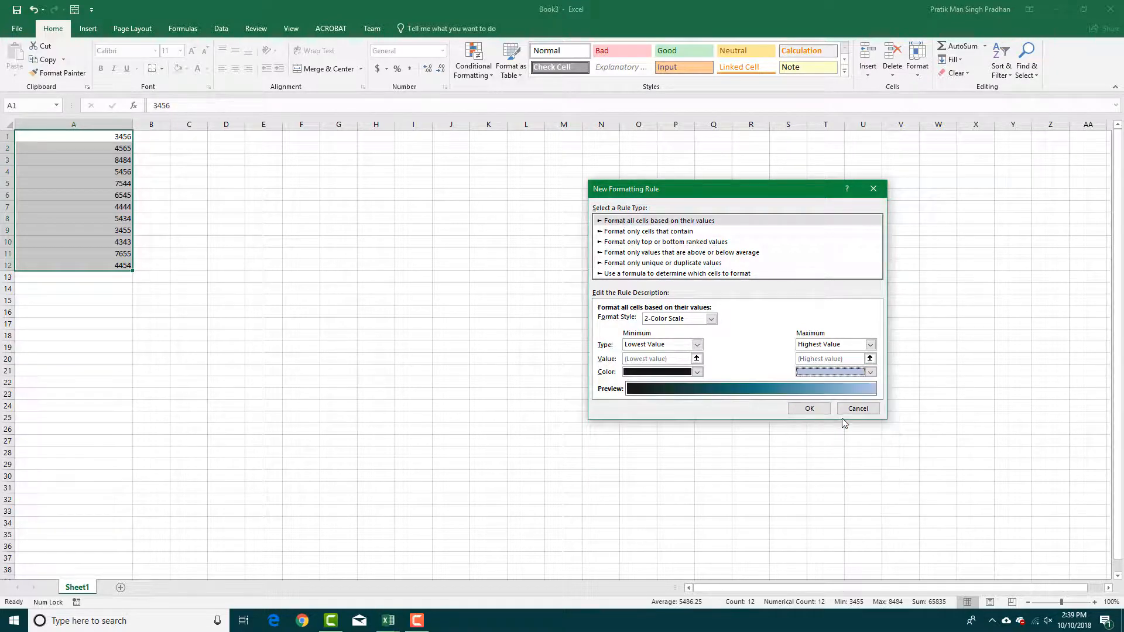
{"action": "left_click", "coordinate": [810, 410]}
{"action": "left_click", "coordinate": [359, 291]}
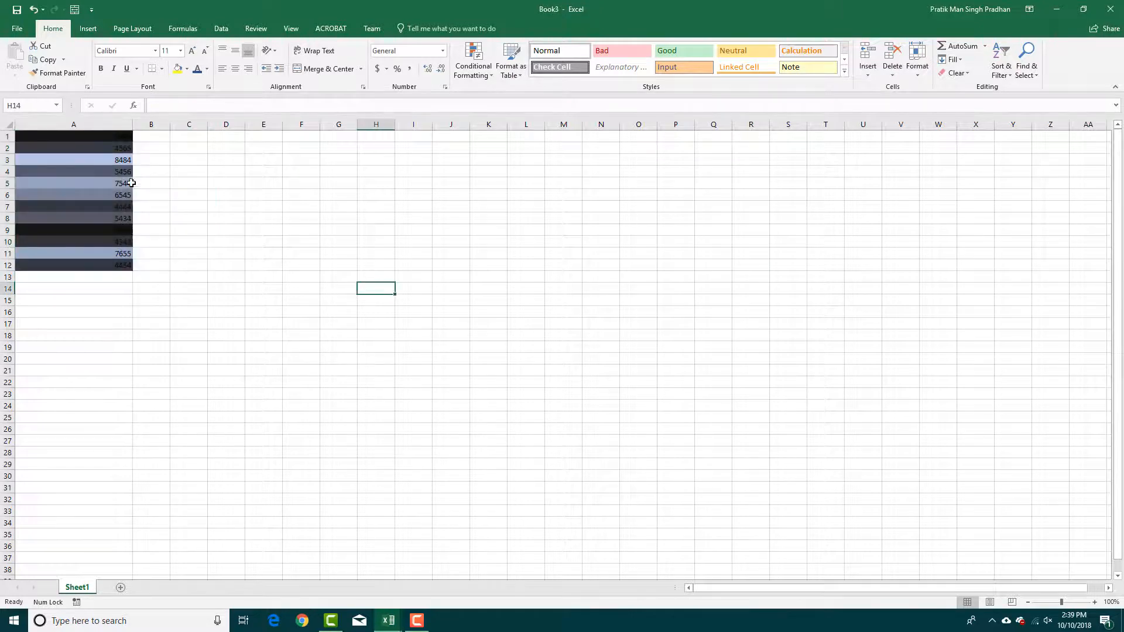
Check the shaded cells A3 and A1, and undo the colour scale on A1:A12.
{"action": "left_click", "coordinate": [120, 162]}
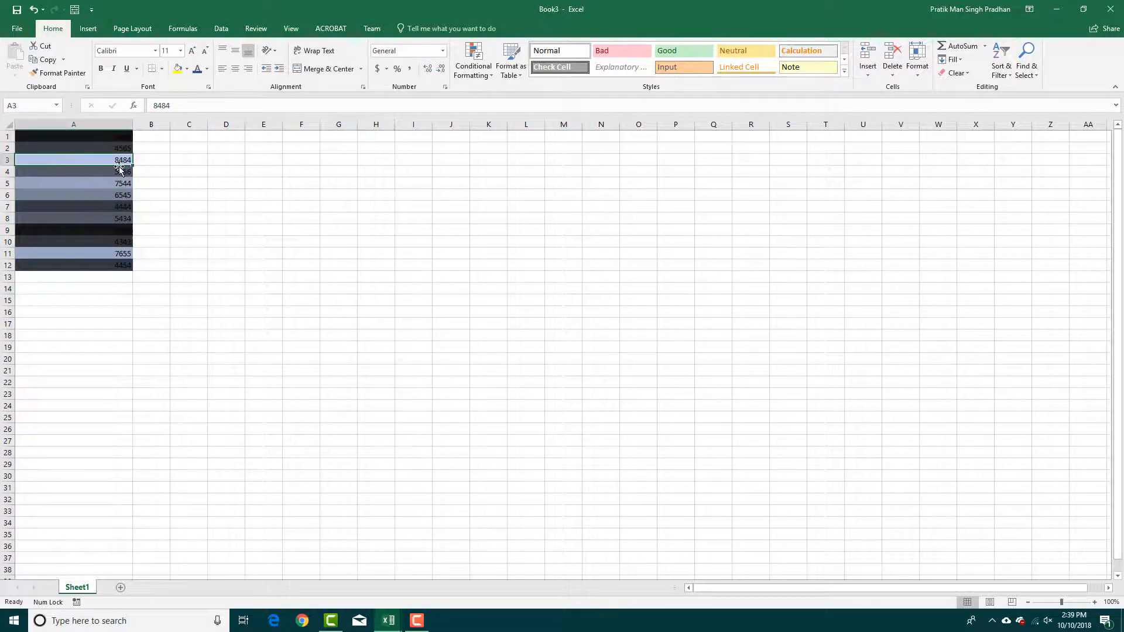
{"action": "left_click", "coordinate": [116, 127]}
{"action": "left_click", "coordinate": [113, 135]}
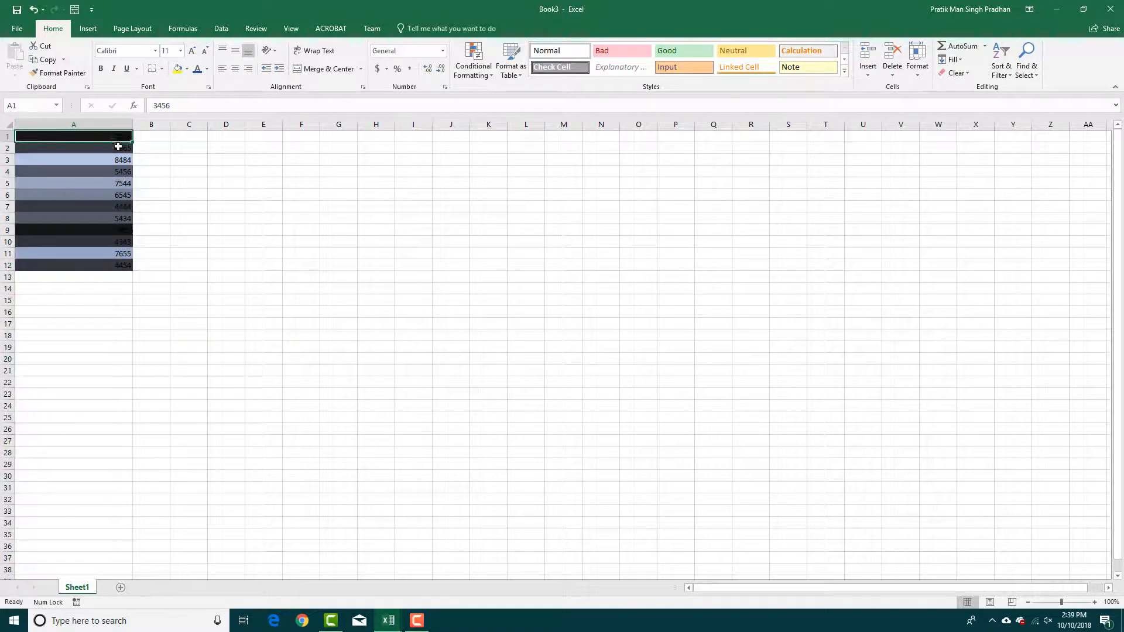
{"action": "key", "text": "ctrl+z"}
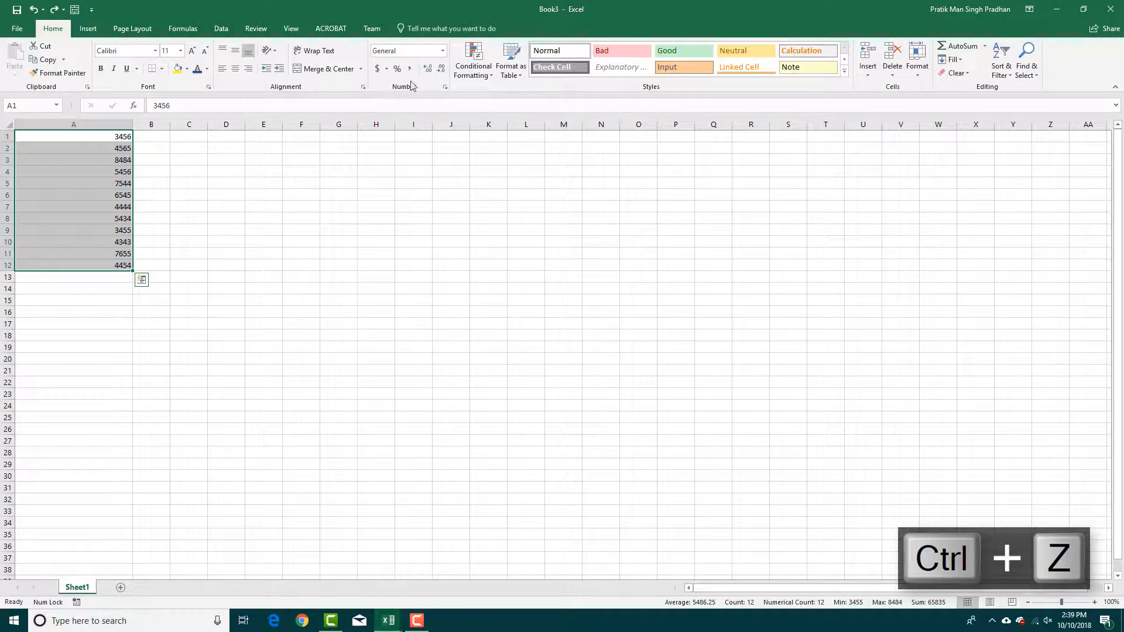
Try the coloured five-arrow icon set on A1:A12 and undo it.
{"action": "left_click", "coordinate": [473, 62]}
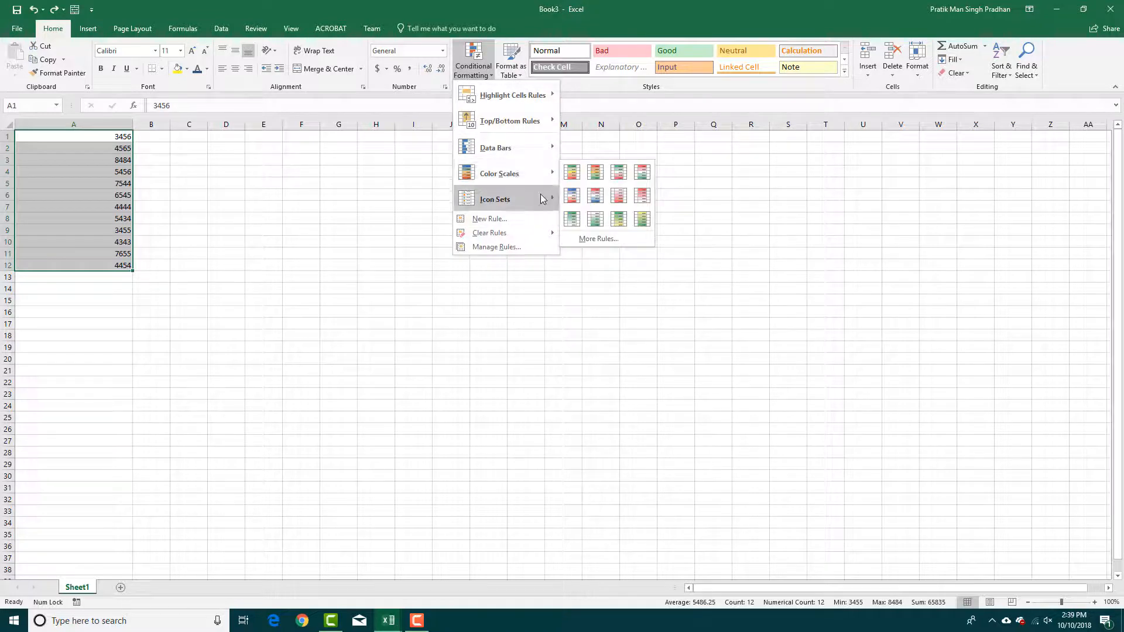
{"action": "mouse_move", "coordinate": [541, 196]}
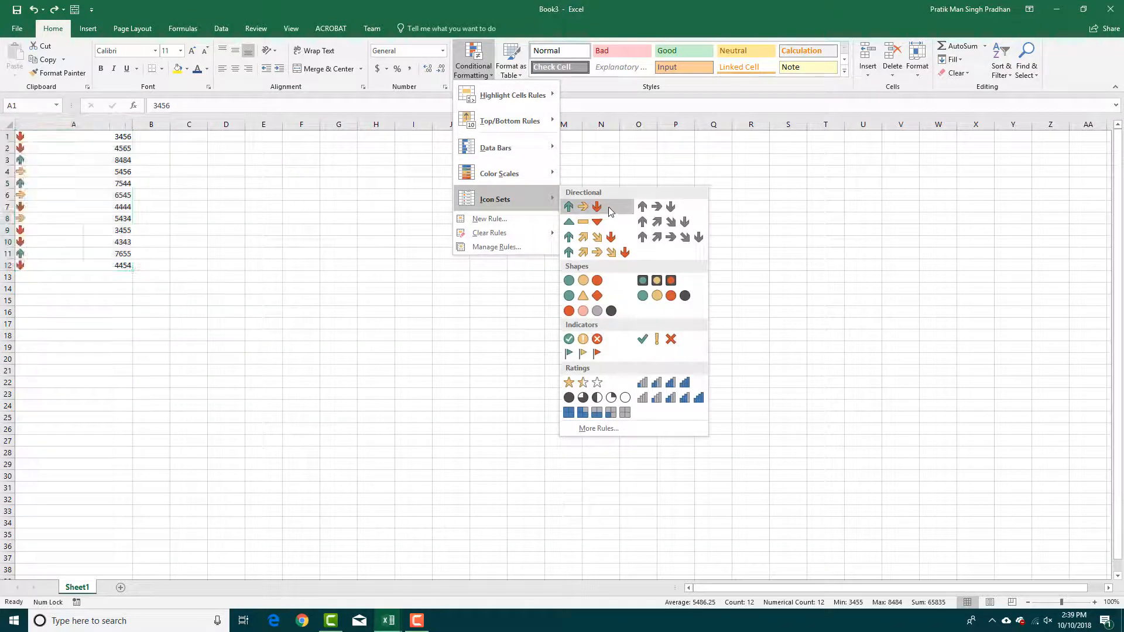
{"action": "left_click", "coordinate": [598, 252]}
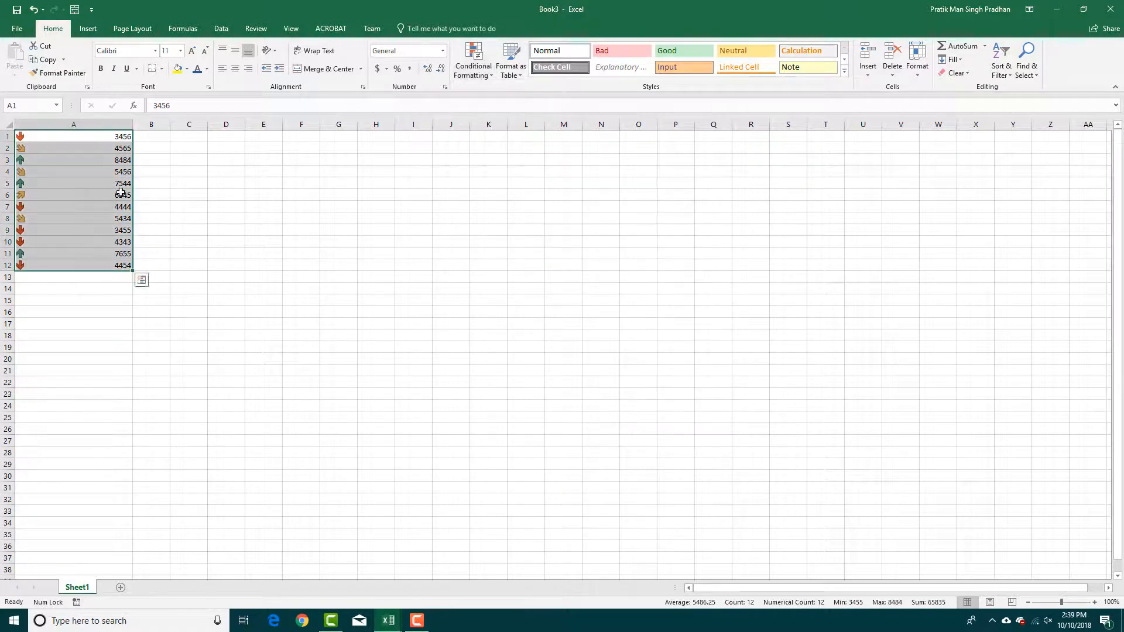
{"action": "left_click", "coordinate": [55, 140]}
{"action": "left_click", "coordinate": [19, 160]}
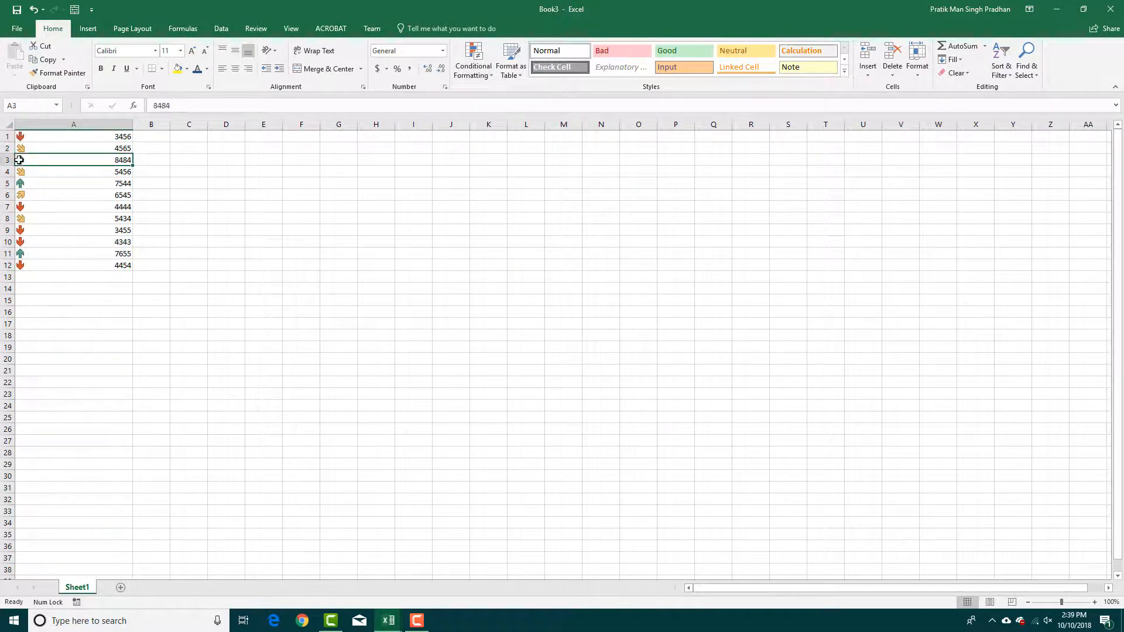
{"action": "key", "text": "ctrl+z"}
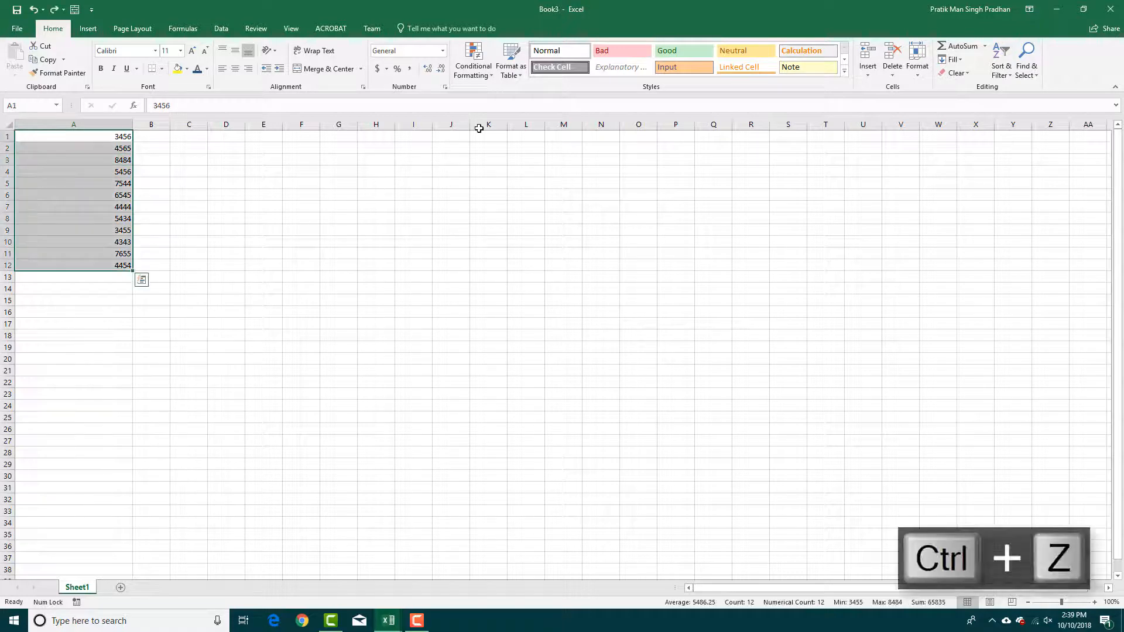
Apply the 5 Ratings icon set to A1:A12 and check the icons against the values in A5 and A3.
{"action": "left_click", "coordinate": [473, 64]}
{"action": "mouse_move", "coordinate": [519, 197]}
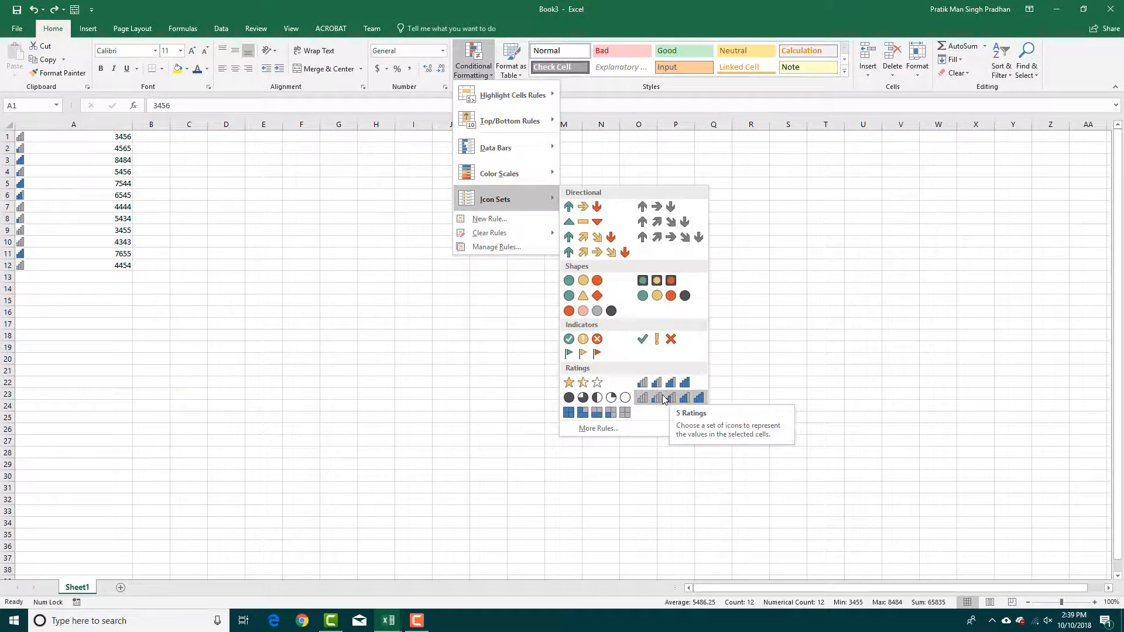
{"action": "left_click", "coordinate": [683, 399]}
{"action": "left_click", "coordinate": [381, 347]}
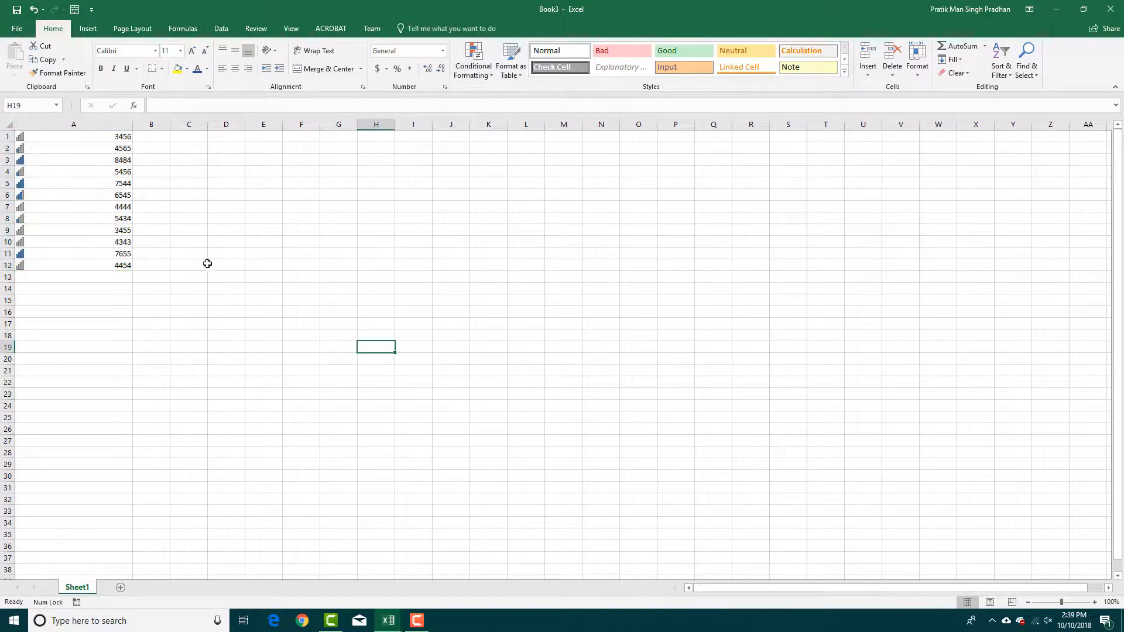
{"action": "left_click", "coordinate": [58, 191]}
{"action": "left_click", "coordinate": [61, 182]}
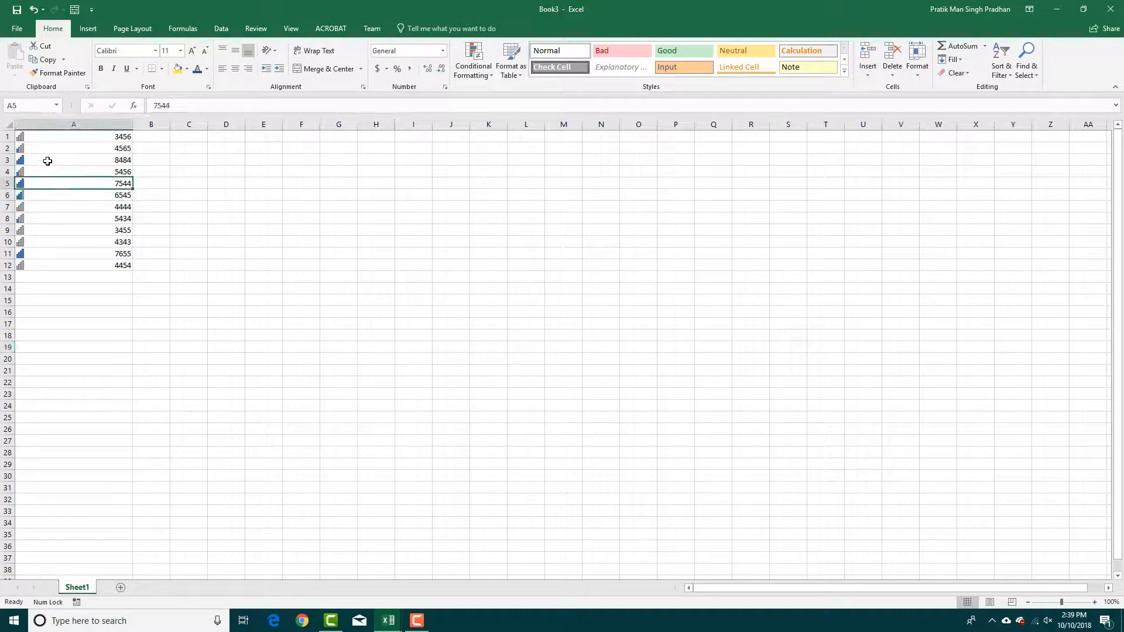
{"action": "left_click", "coordinate": [48, 159]}
Narrow column A and edit the icon set rule on A1:A12 to enable Show Icon Only.
{"action": "left_click_drag", "start_coordinate": [143, 125], "coordinate": [53, 267]}
{"action": "left_click", "coordinate": [95, 156]}
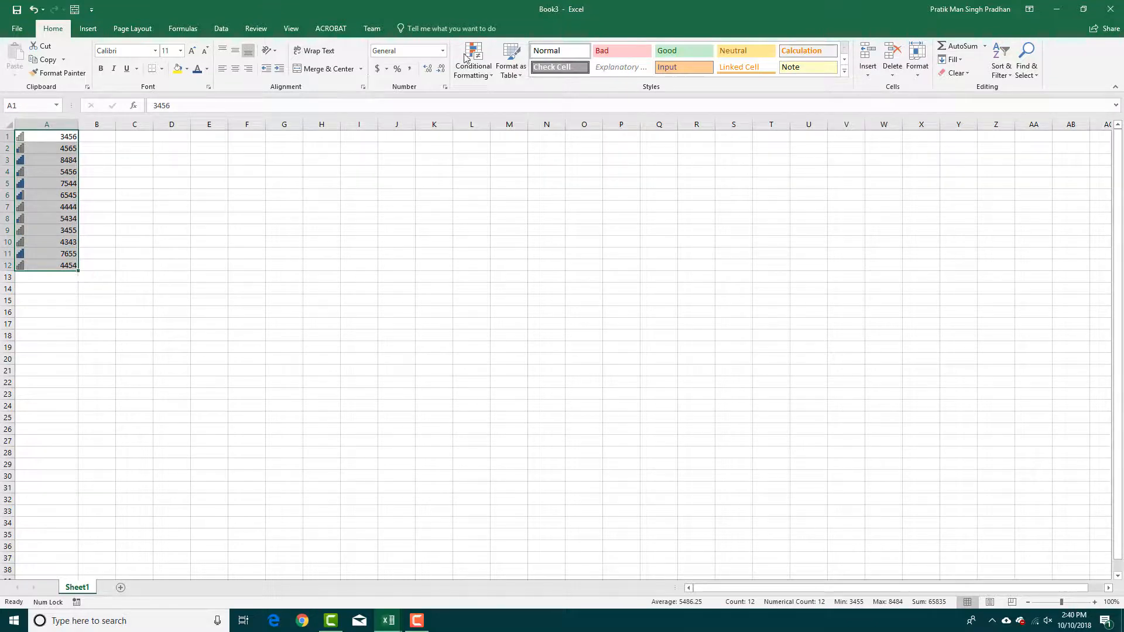
{"action": "left_click", "coordinate": [483, 72]}
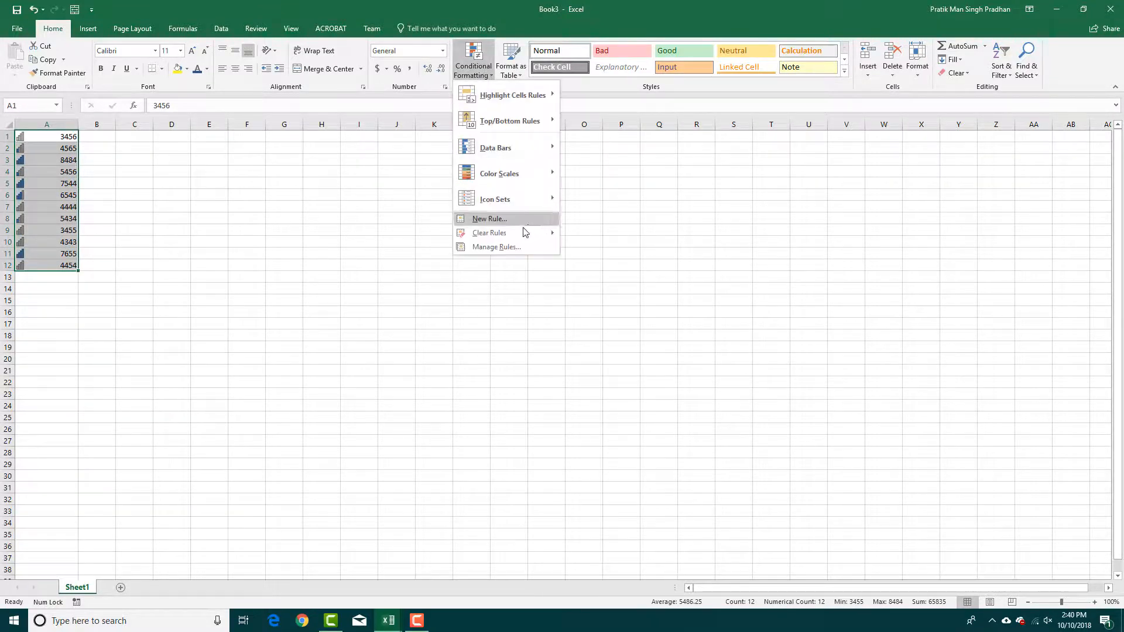
{"action": "left_click", "coordinate": [510, 246]}
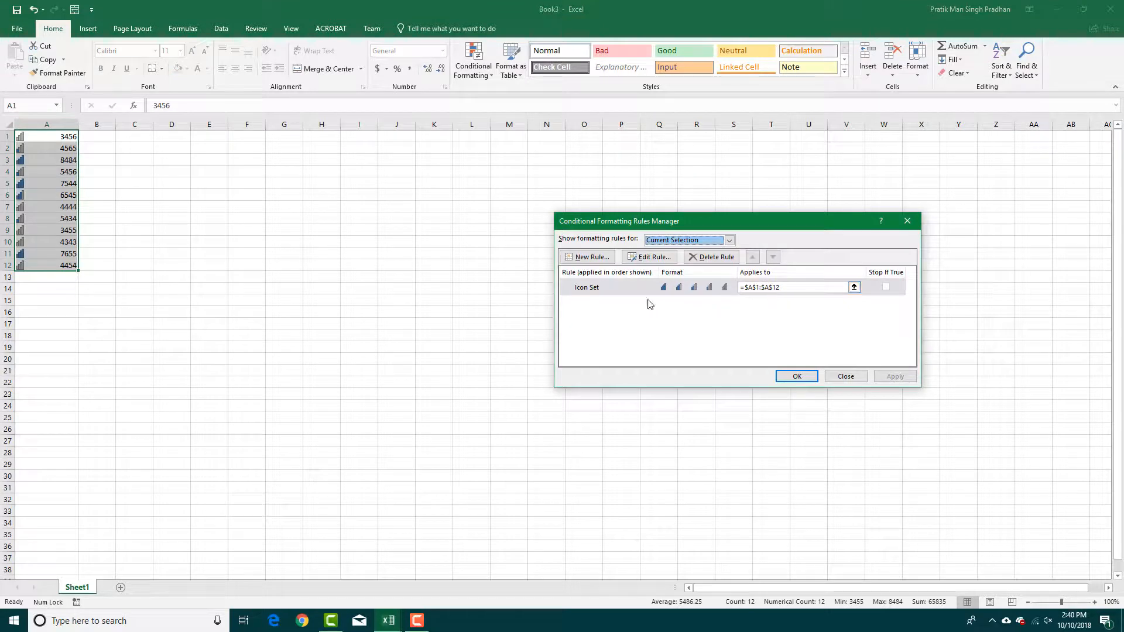
{"action": "left_click", "coordinate": [619, 292]}
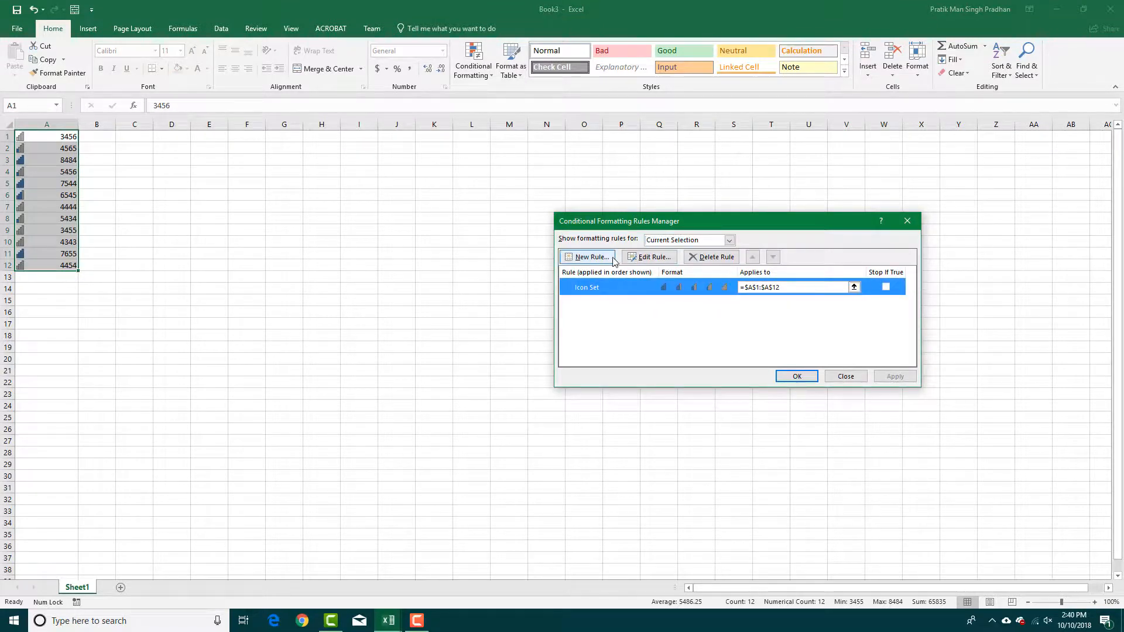
{"action": "left_click", "coordinate": [662, 261]}
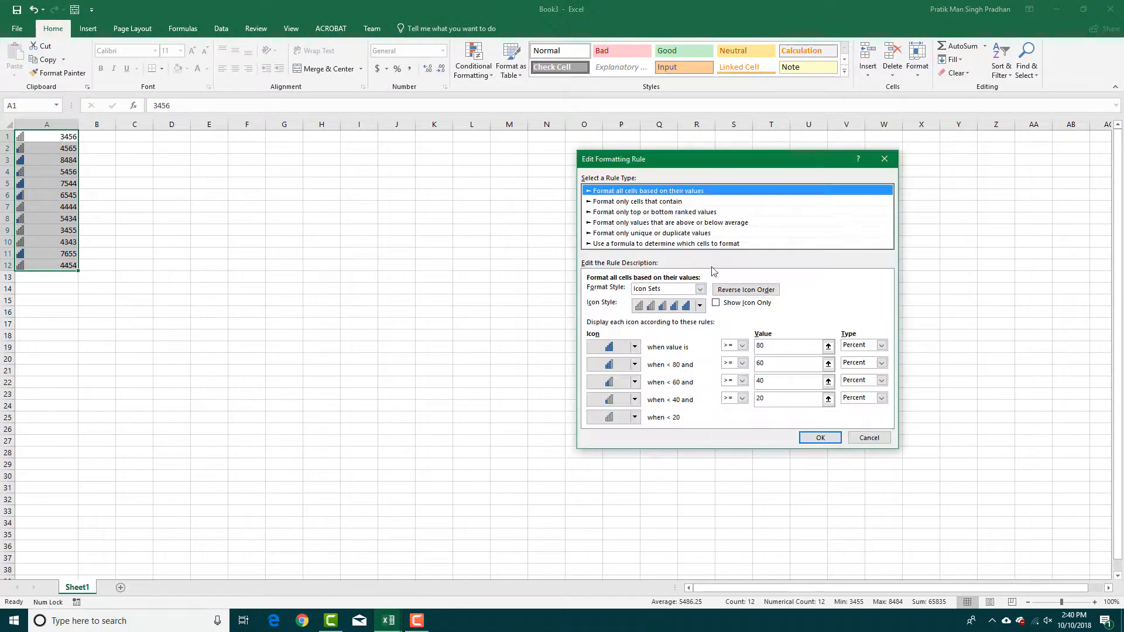
{"action": "left_click", "coordinate": [735, 304]}
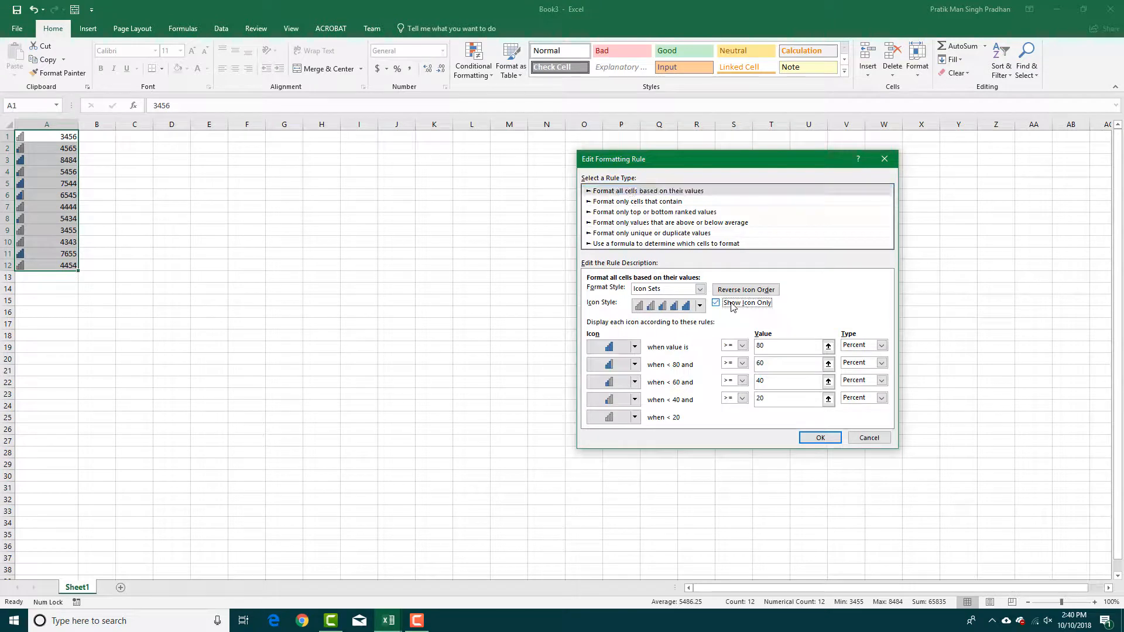
{"action": "left_click", "coordinate": [821, 438]}
{"action": "left_click", "coordinate": [800, 378]}
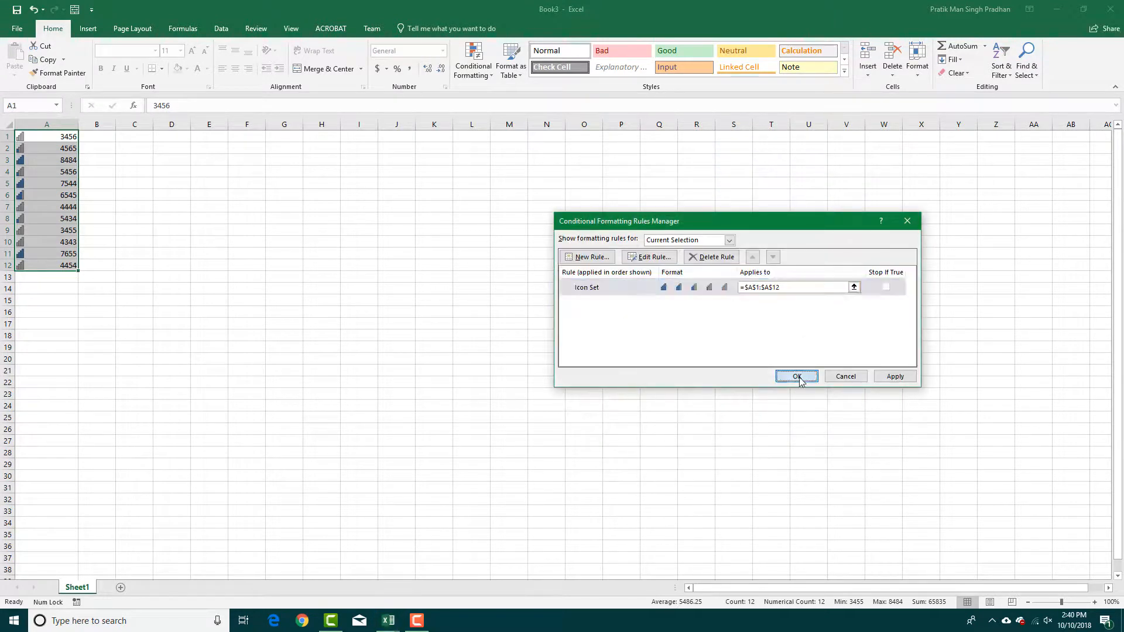
Narrow column A further to fit just the rating icons, and select cells A1:A12.
{"action": "left_click", "coordinate": [380, 323]}
{"action": "left_click_drag", "start_coordinate": [77, 129], "coordinate": [57, 394]}
{"action": "scroll", "coordinate": [23, 161], "scroll_direction": "up", "scroll_amount": 6}
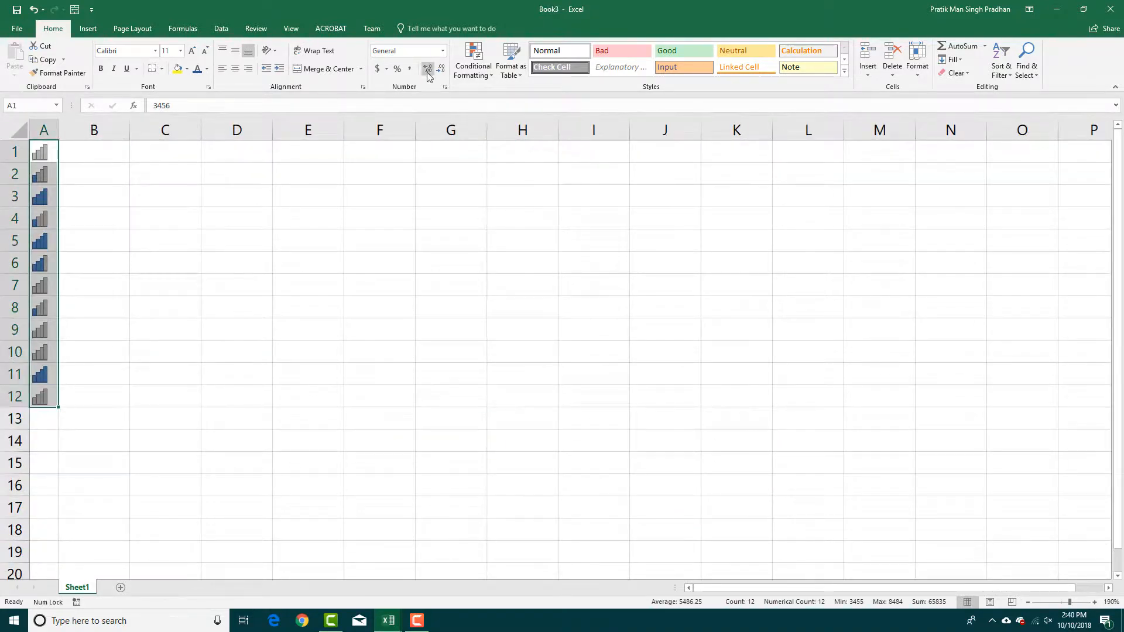
{"action": "left_click", "coordinate": [474, 61]}
{"action": "mouse_move", "coordinate": [524, 202]}
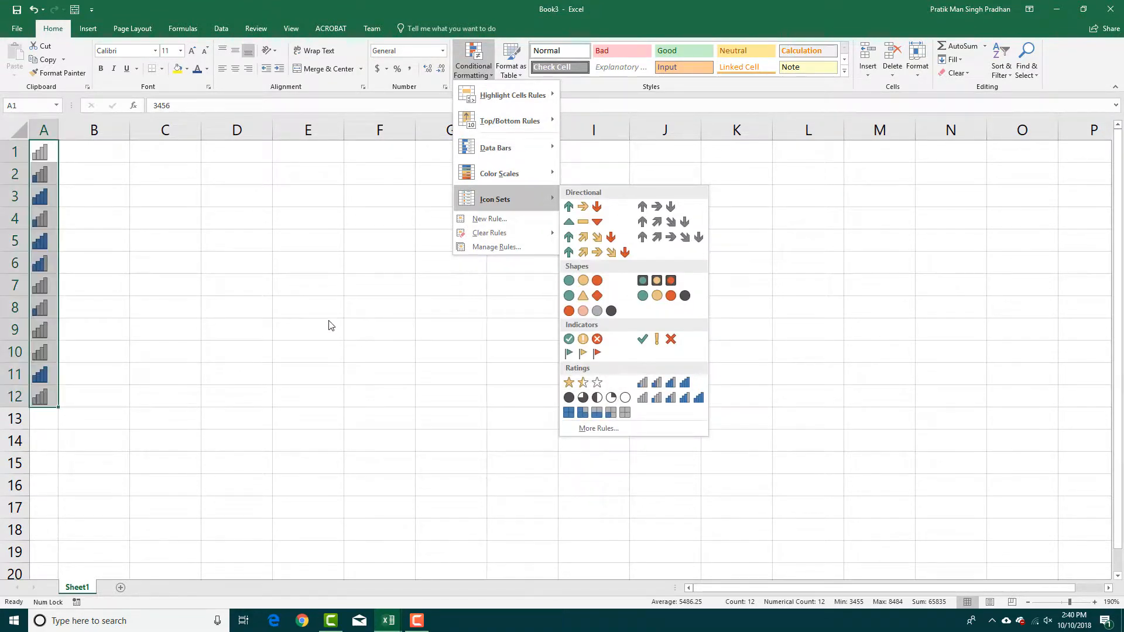
{"action": "left_click", "coordinate": [291, 309]}
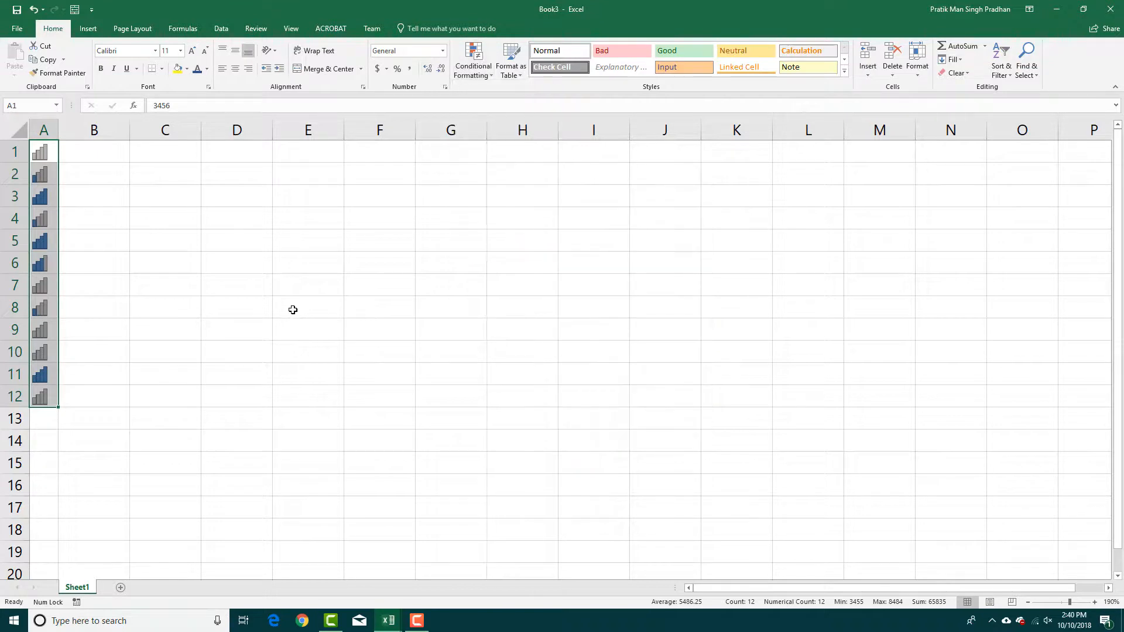
{"action": "left_click", "coordinate": [151, 329]}
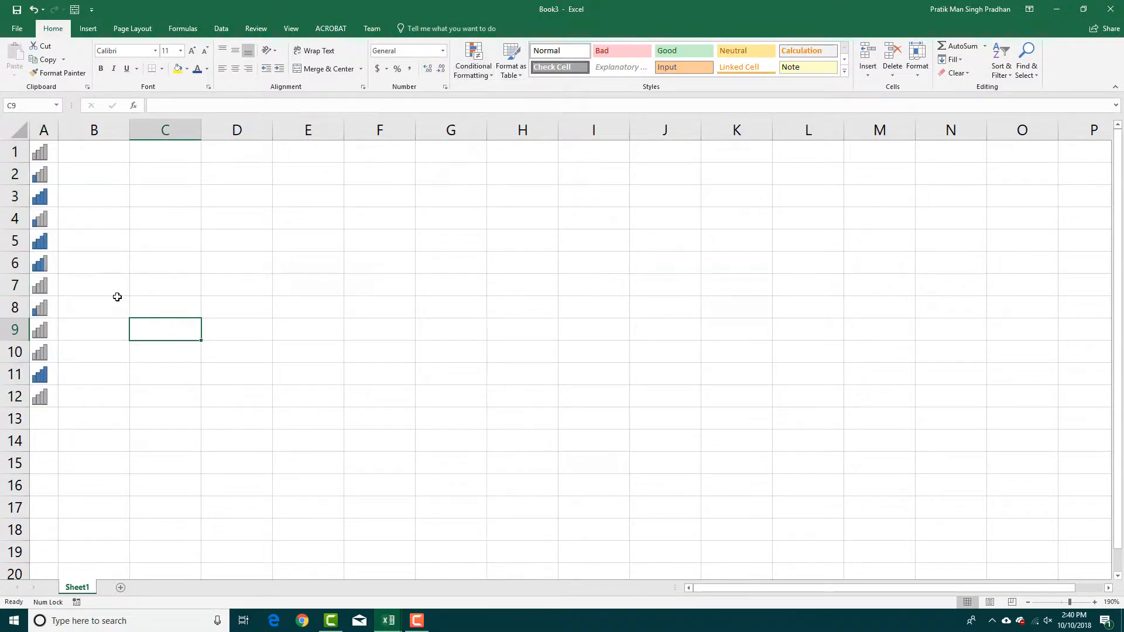